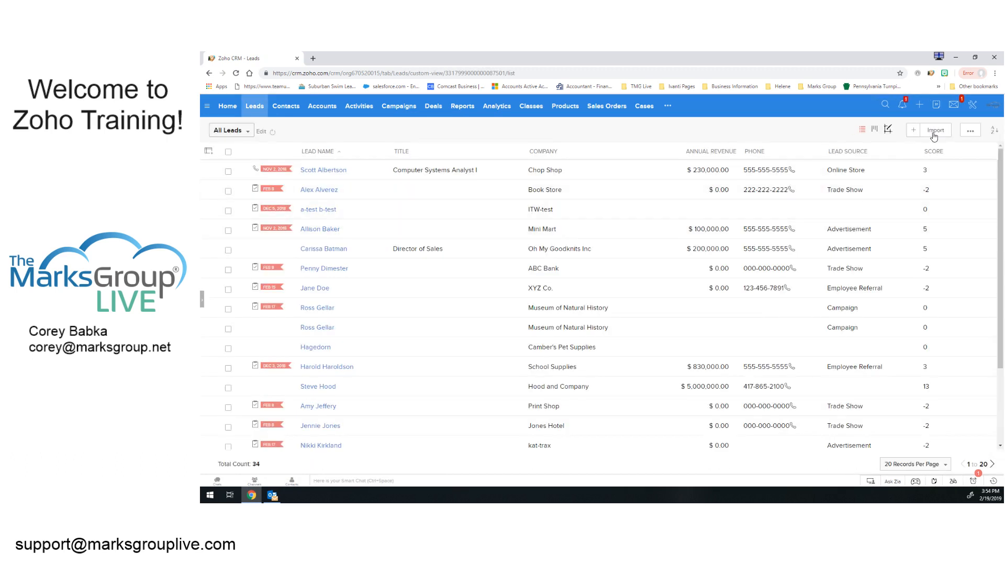
Start a lead import from another CRM, choosing Salesforce as the source
left_click(933, 133)
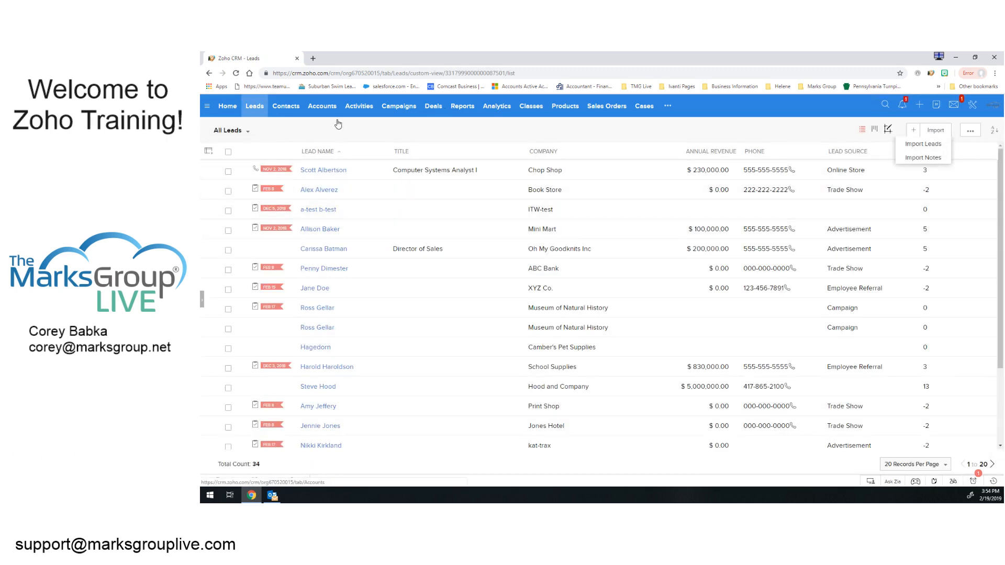
left_click(917, 150)
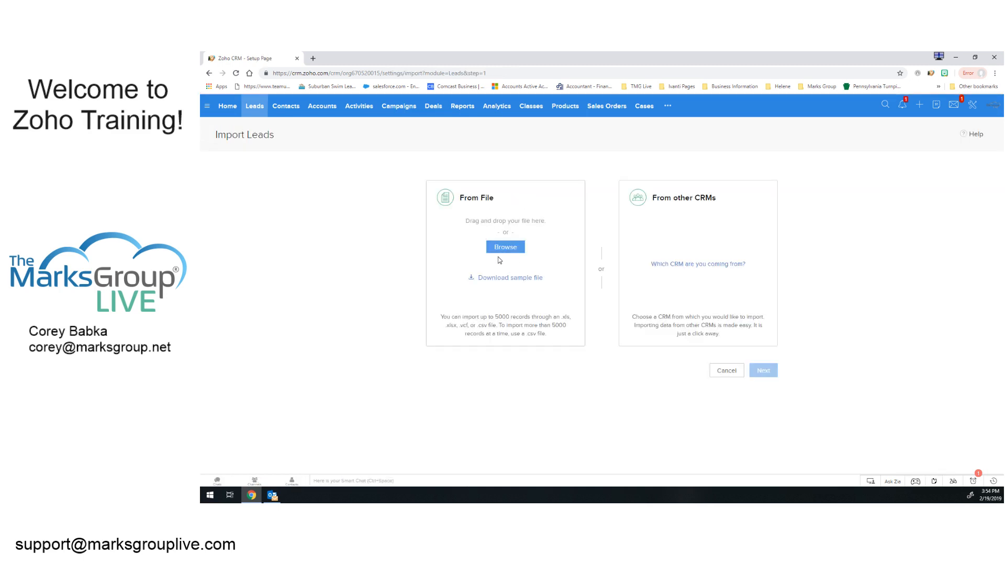
left_click(688, 264)
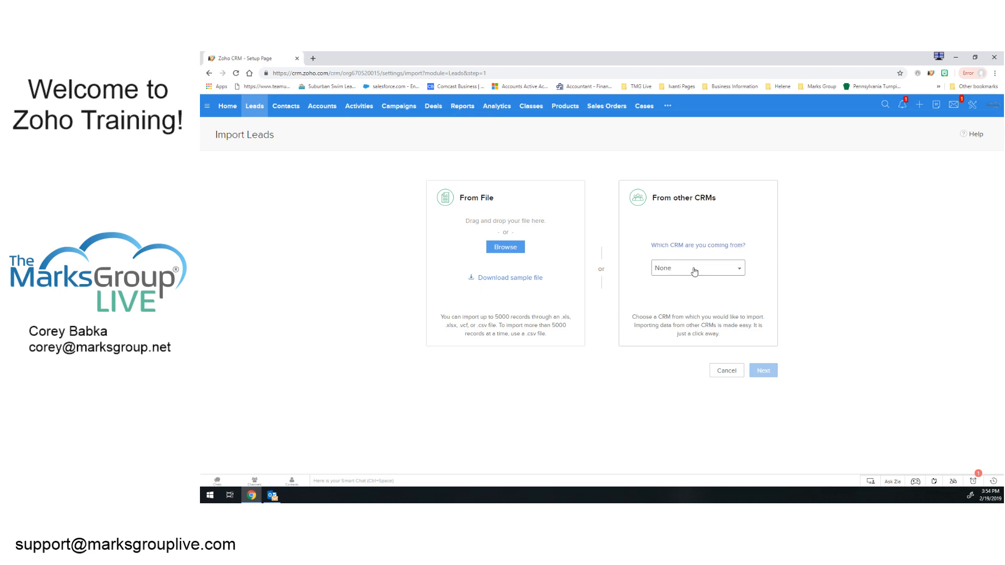
left_click(691, 268)
left_click(670, 302)
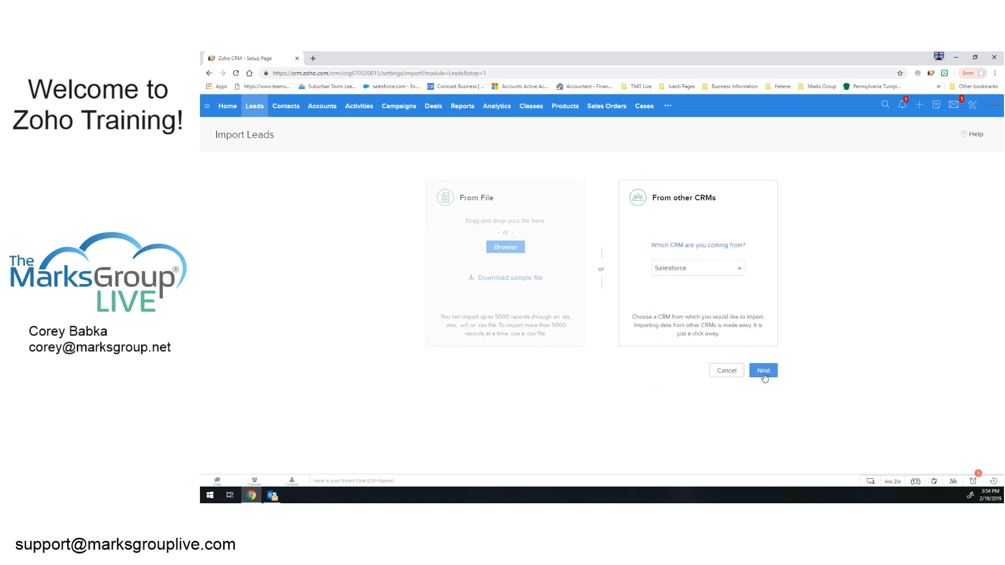
left_click(762, 371)
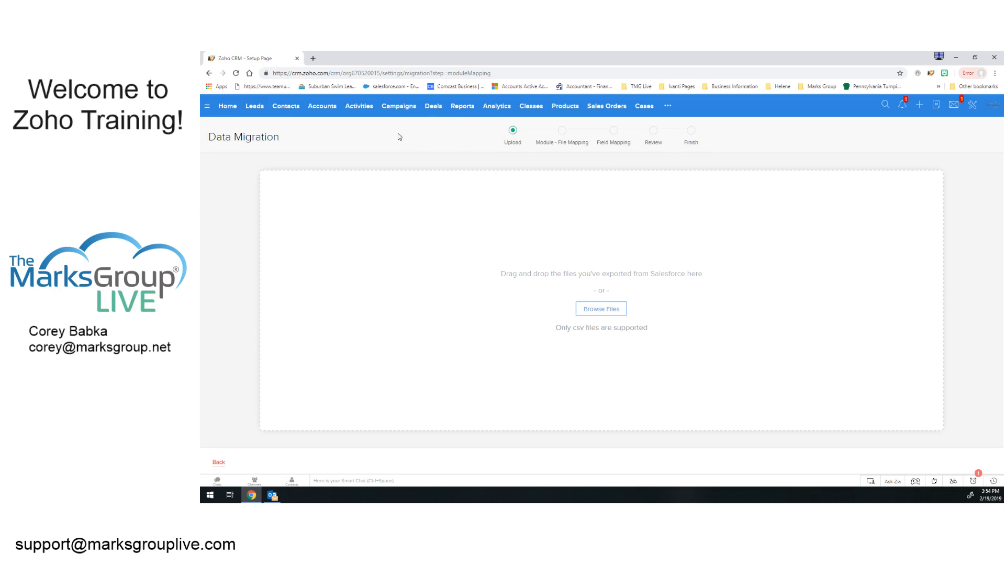
Open the data import page from the CRM's setup
left_click(228, 106)
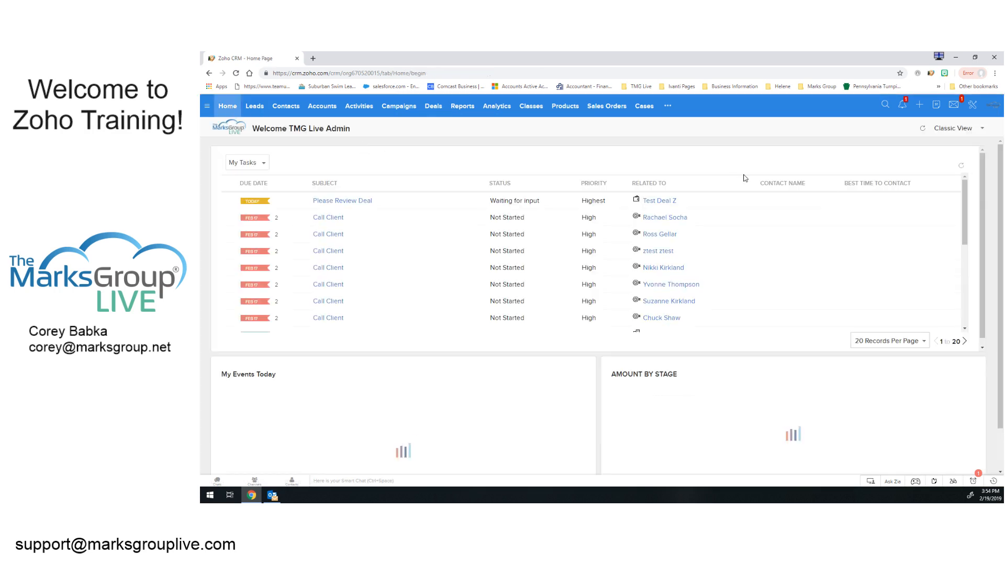
left_click(974, 107)
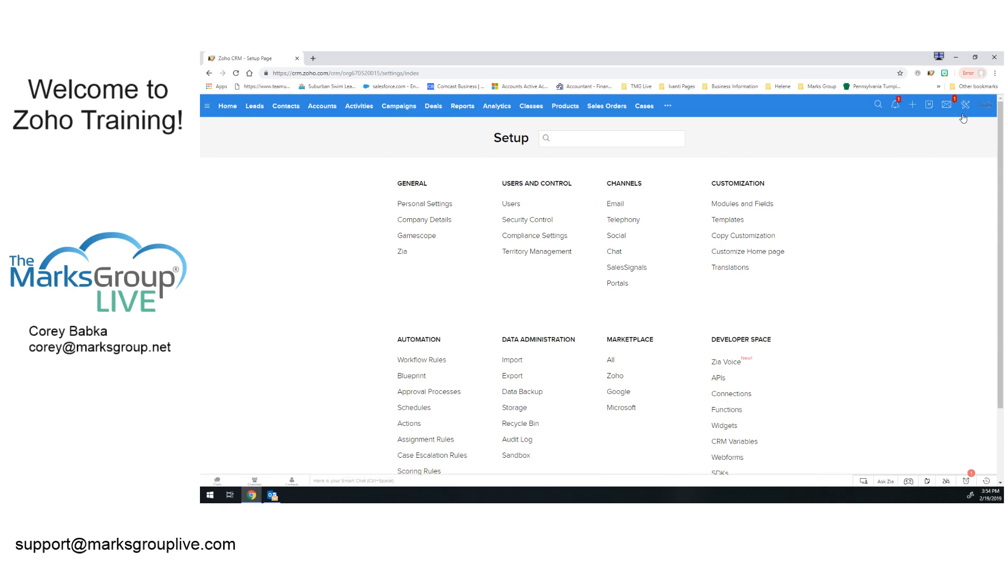
left_click(506, 361)
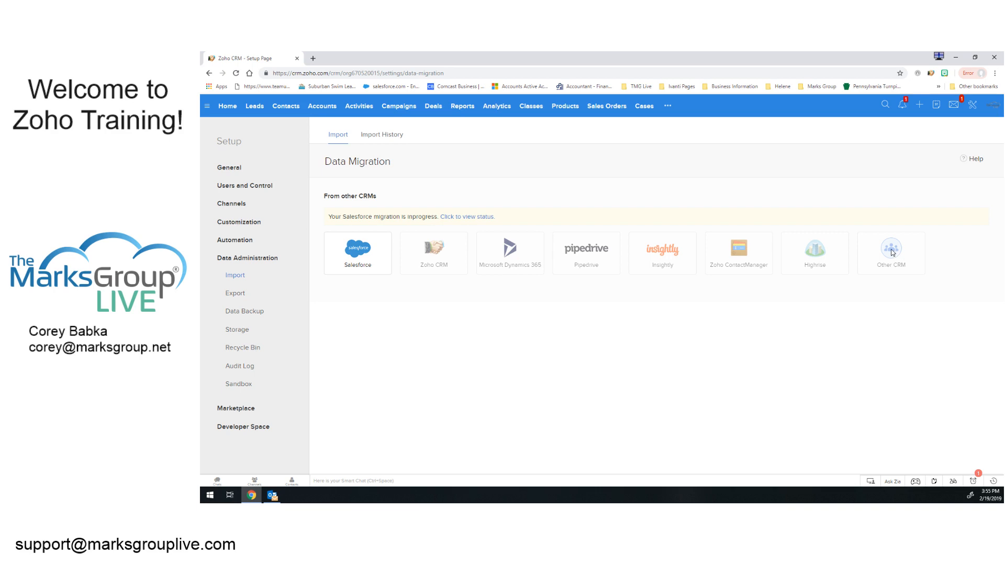
Look at the file upload pages for Salesforce and Microsoft Dynamics 365, returning to the list of source systems
left_click(353, 258)
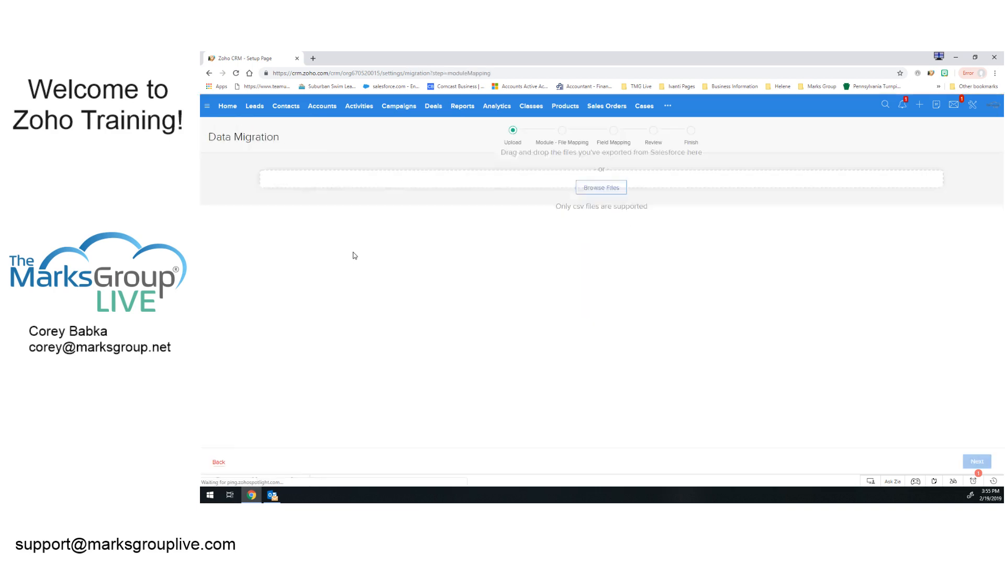
left_click(220, 463)
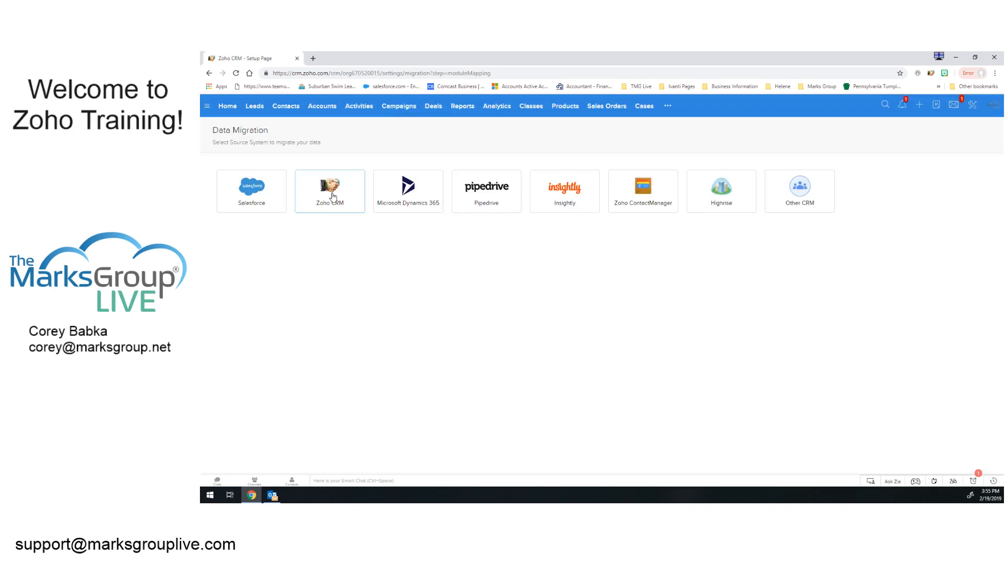
left_click(409, 194)
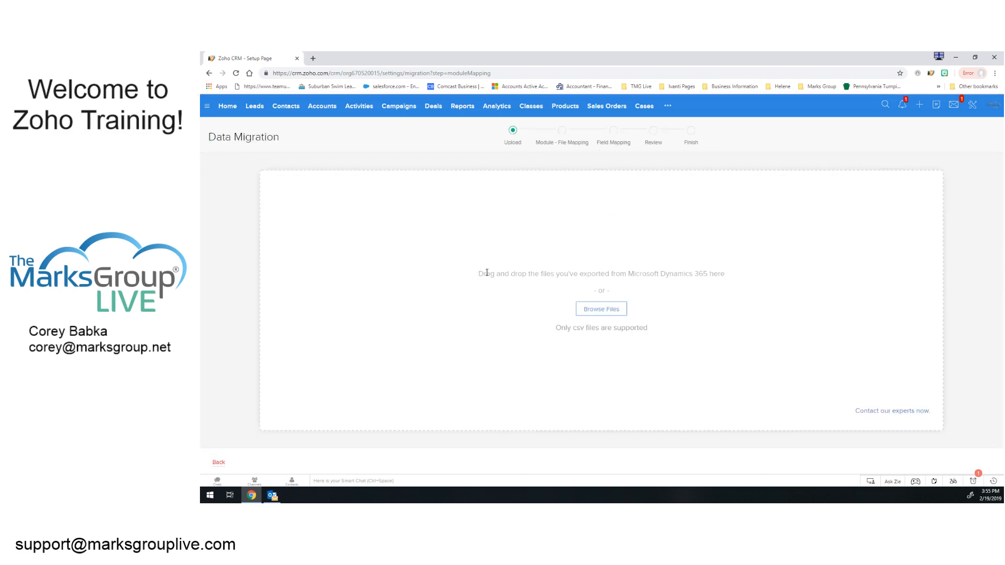
left_click_drag(478, 273, 726, 269)
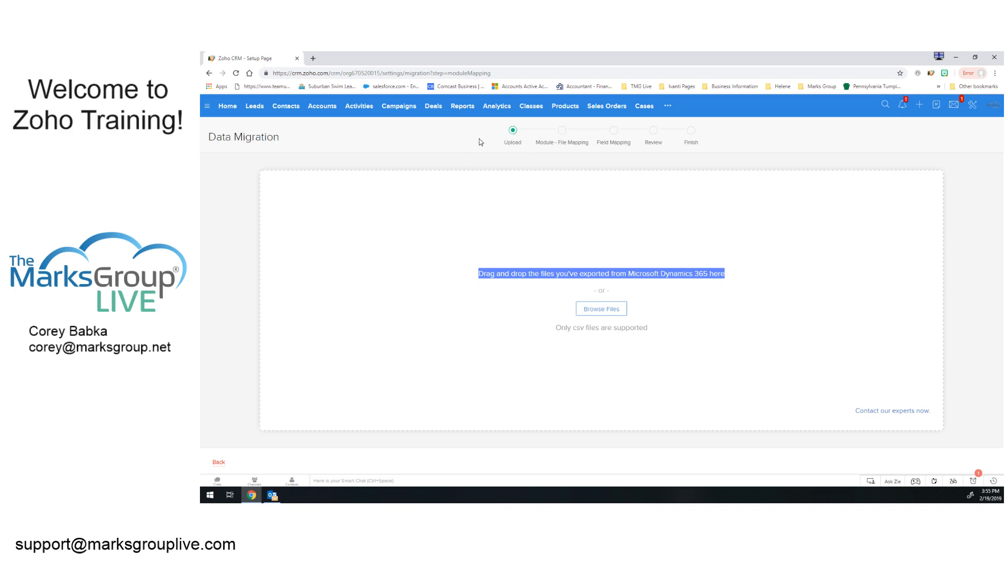
left_click(219, 462)
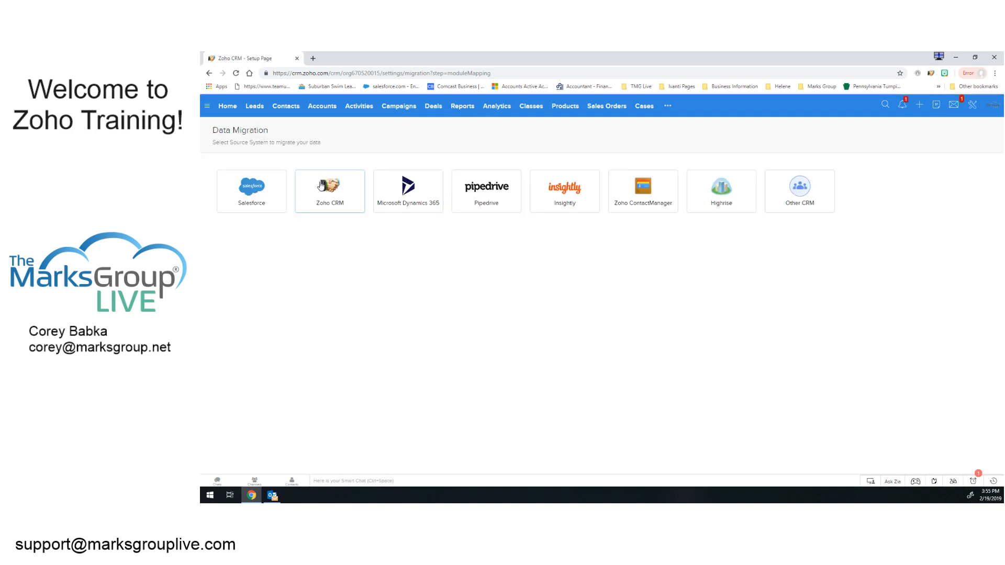
Select Salesforce as the source system for the data migration
left_click(252, 191)
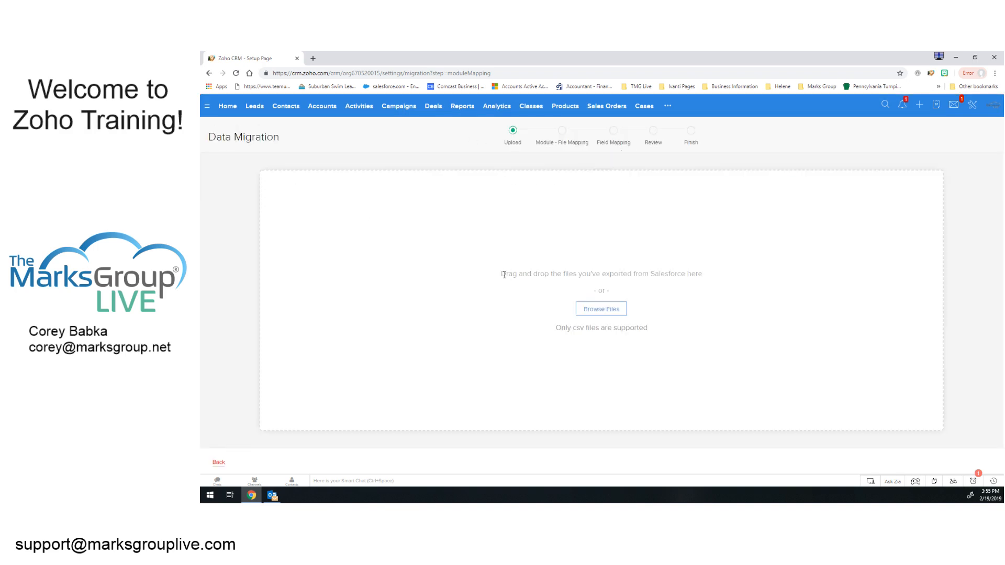
left_click_drag(502, 274, 699, 270)
left_click(705, 270)
Switch to the desktop, examine the files inside the exported zip archive, and return to Zoho CRM in Chrome
left_click(955, 58)
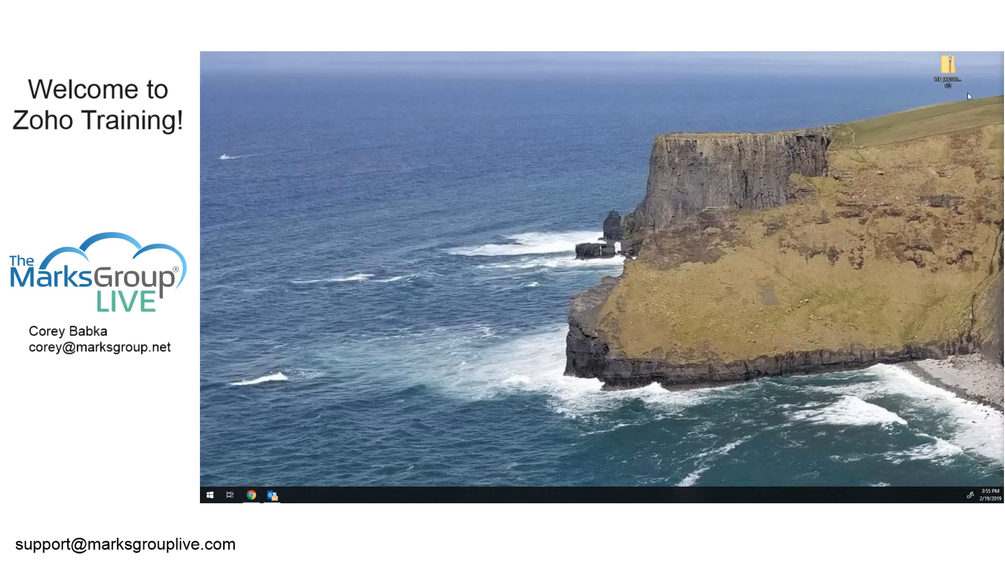
left_click_drag(948, 71, 918, 150)
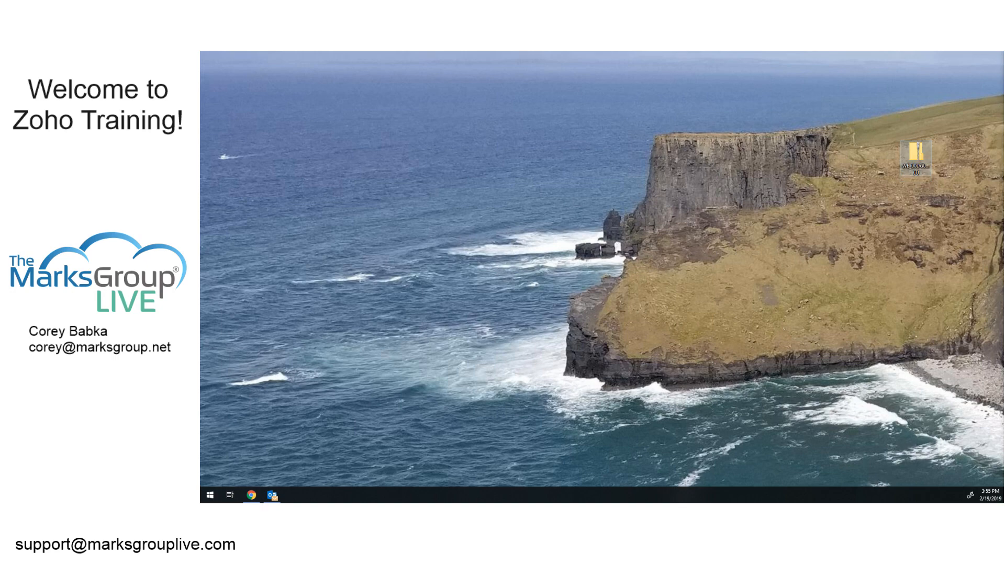
double_click(916, 152)
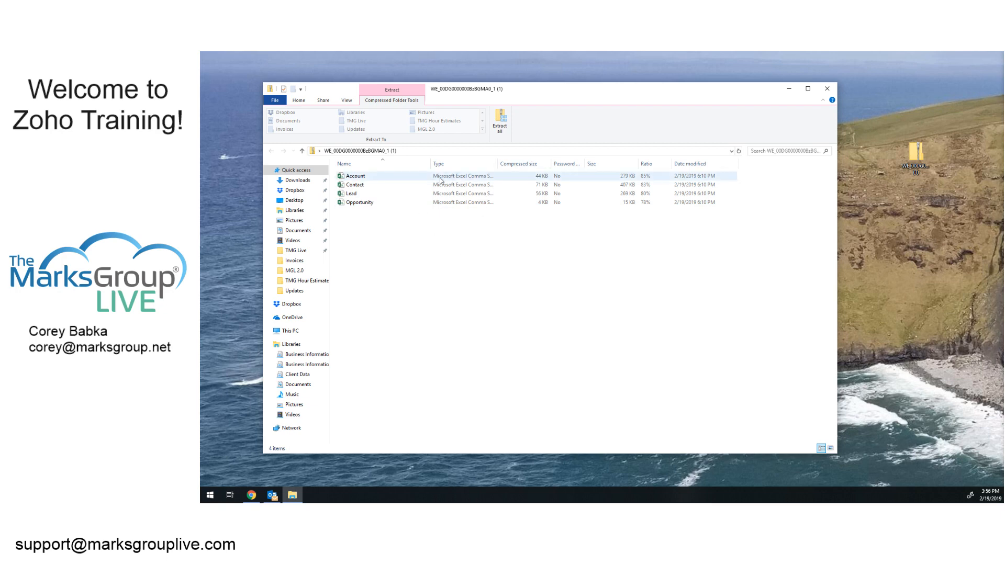
left_click(827, 90)
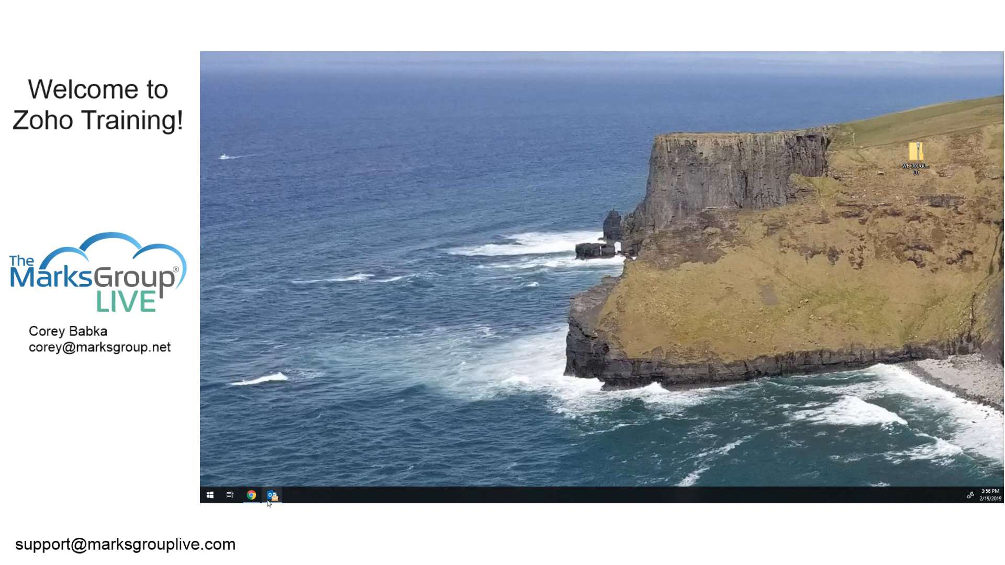
left_click(251, 495)
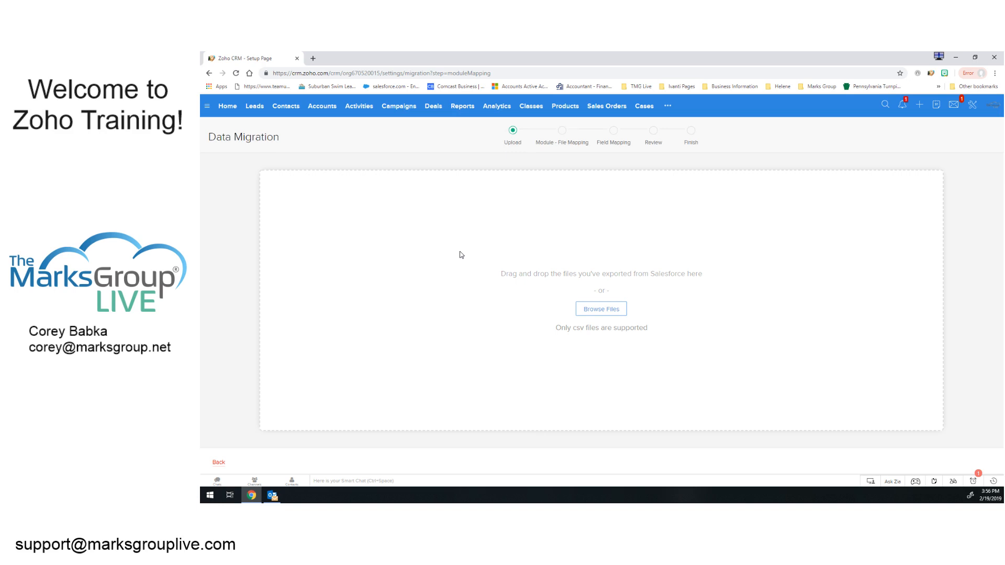
Upload the desktop archive WE_00DG0000000BzBGMA0_1 (1) to the Salesforce migration and submit it for processing
left_click(588, 311)
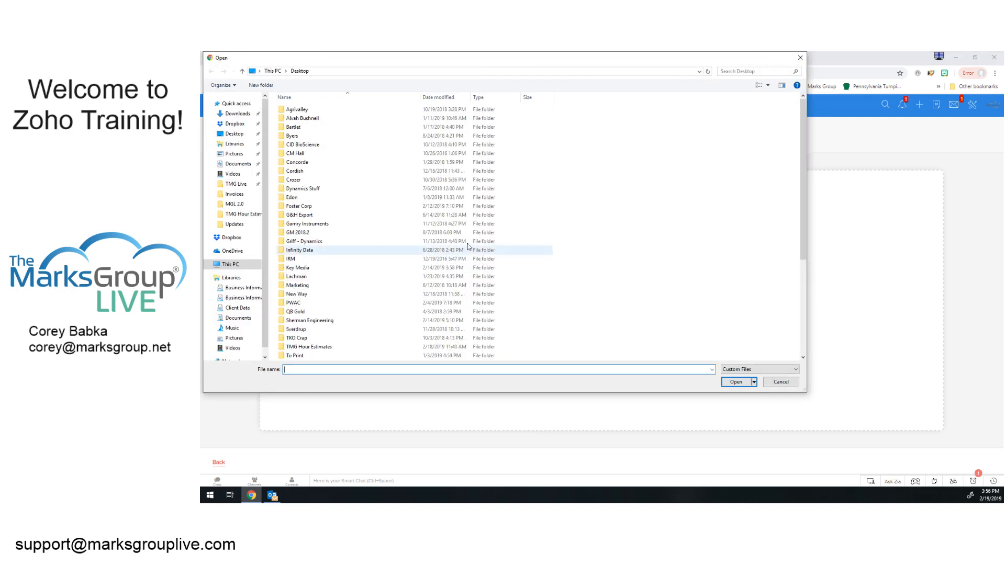
left_click_drag(801, 229, 810, 345)
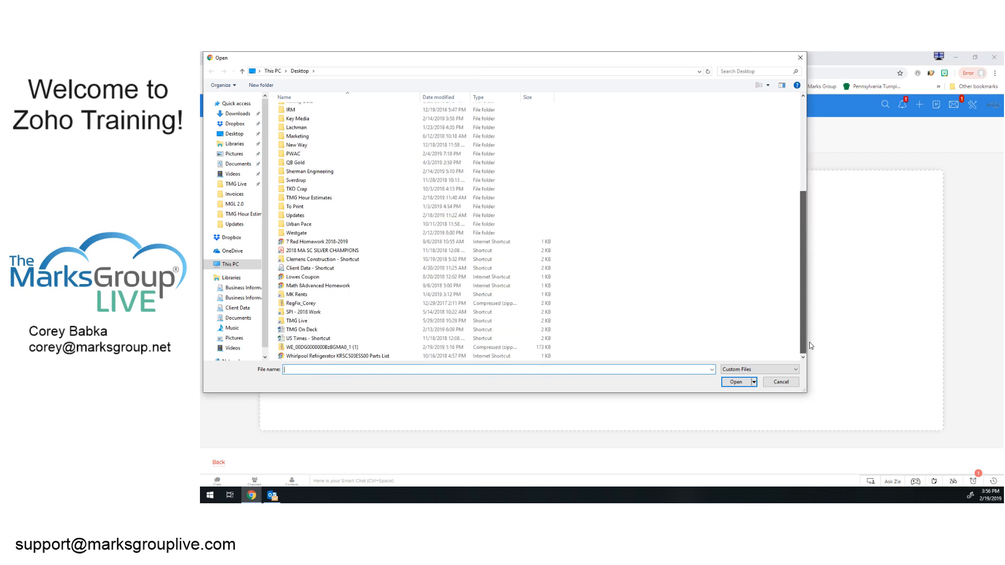
left_click(335, 347)
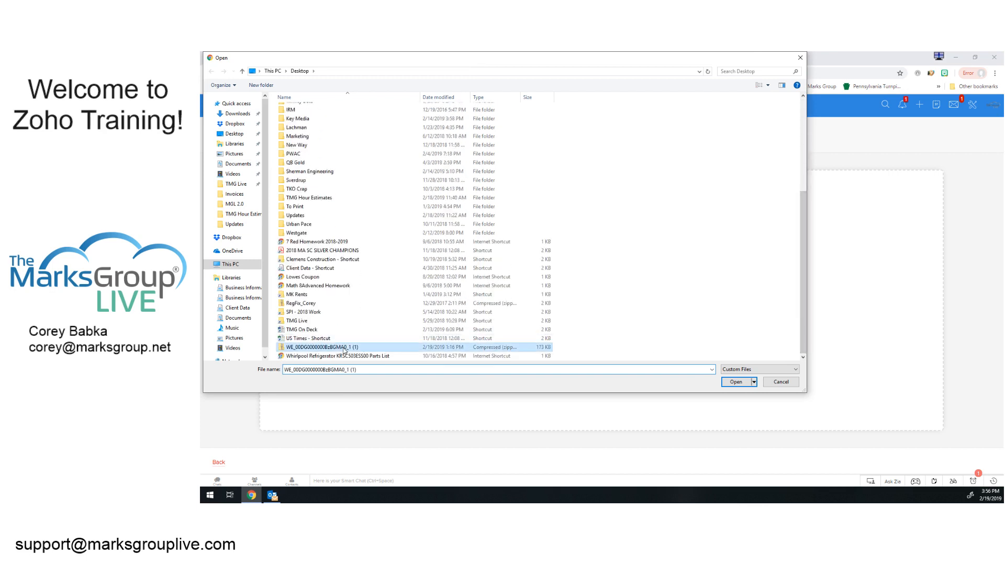
left_click(735, 382)
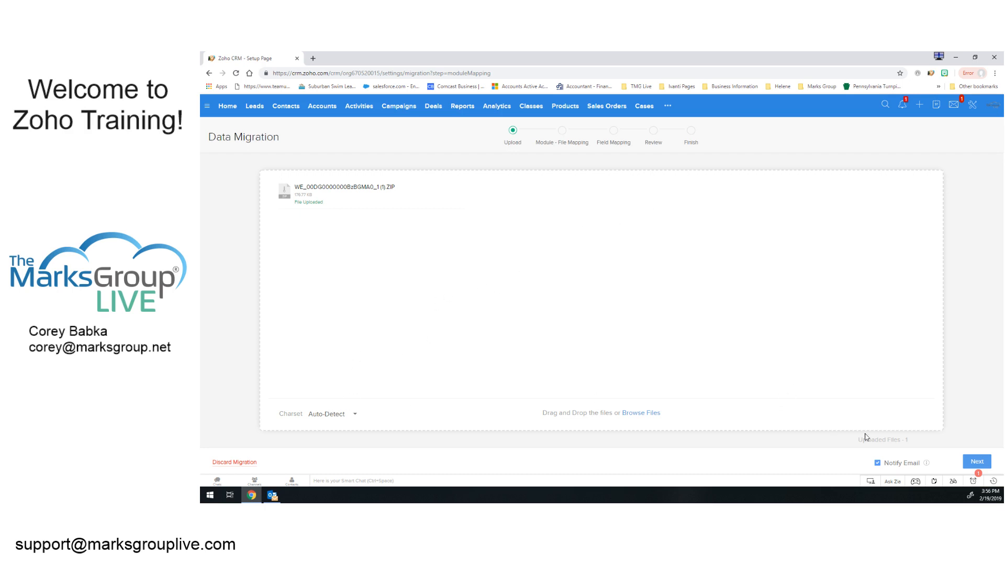
left_click(975, 462)
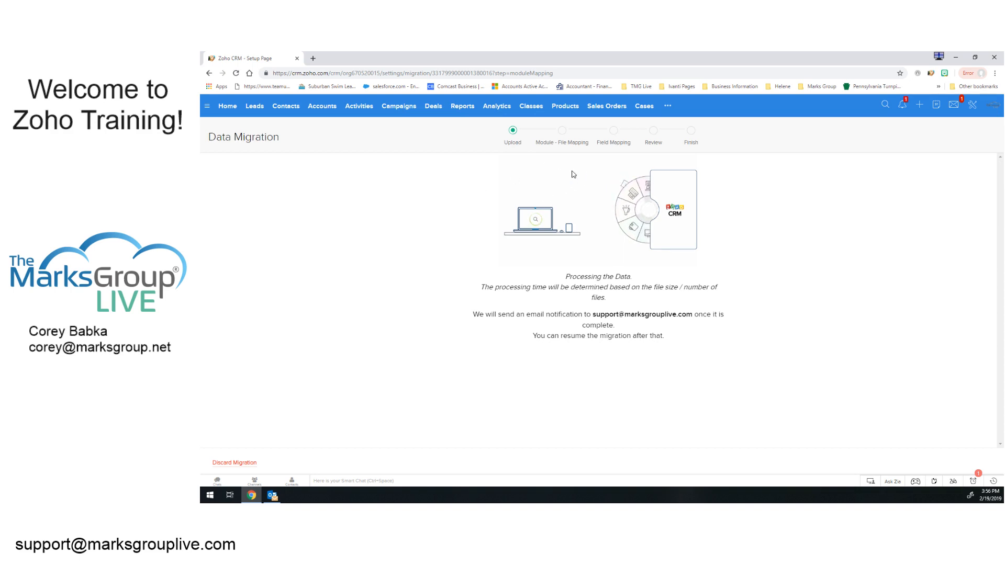
Ask to discard the migration, but cancel the request at the confirmation
left_click(236, 463)
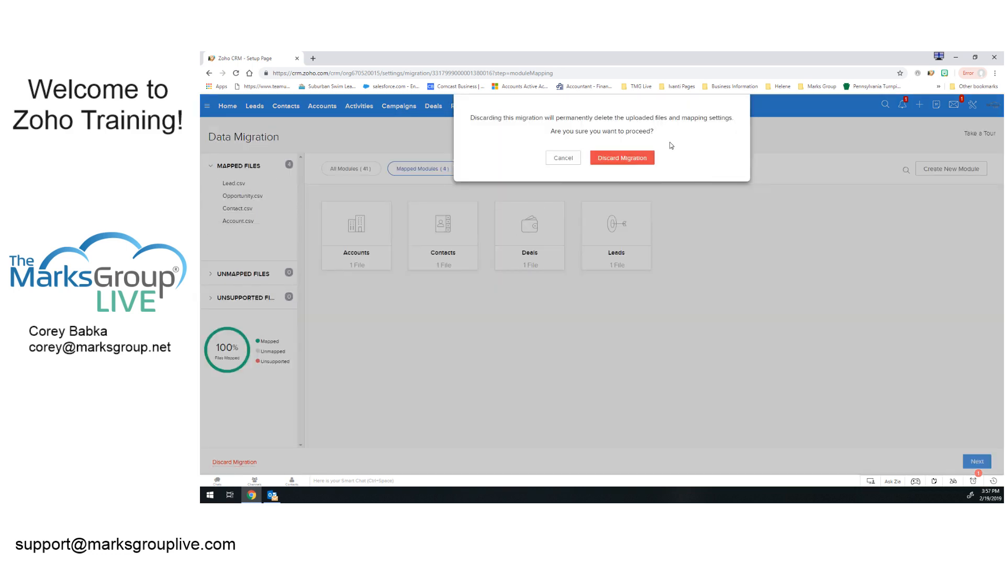
left_click(563, 159)
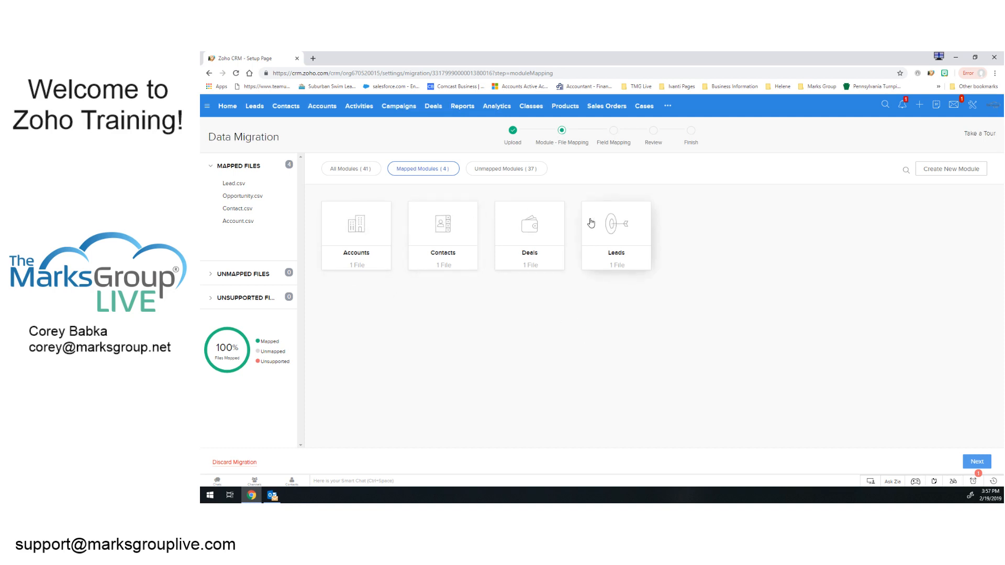
Examine the Opportunity.csv records mapped to the Deals module and leave the preview without saving
left_click(530, 267)
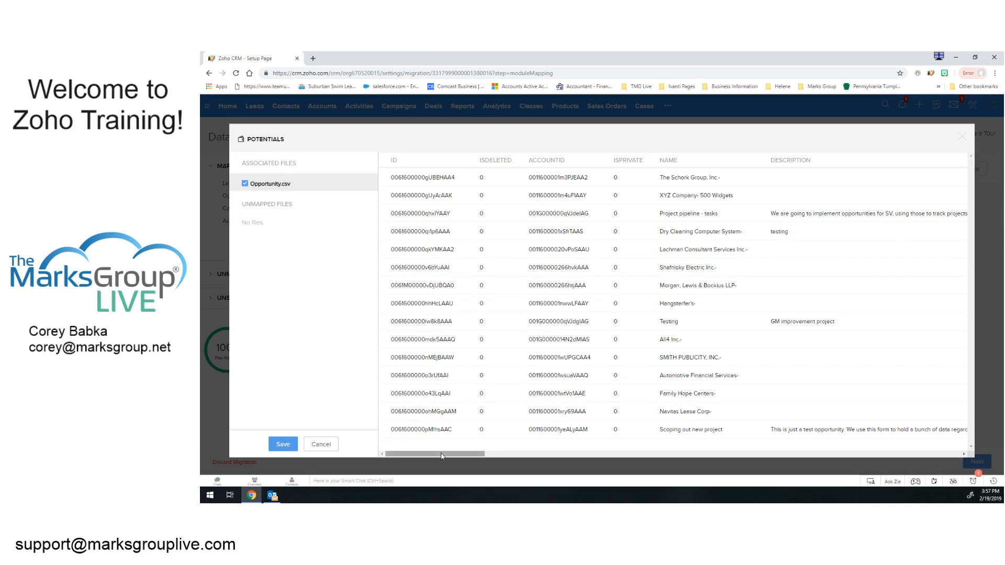
left_click_drag(440, 454, 360, 386)
left_click(322, 444)
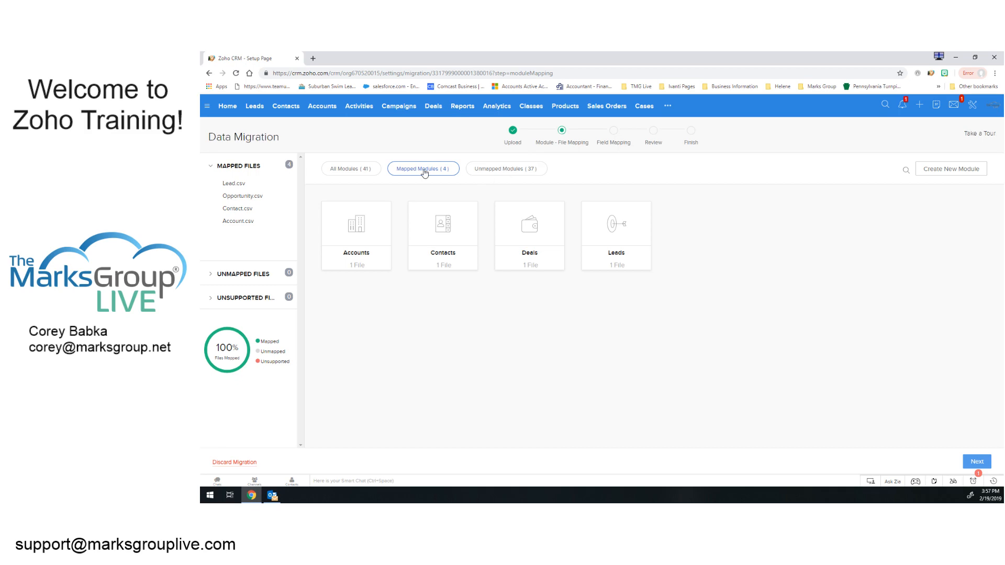
Browse the unmapped modules and the complete module list, returning to the mapped modules
left_click(486, 169)
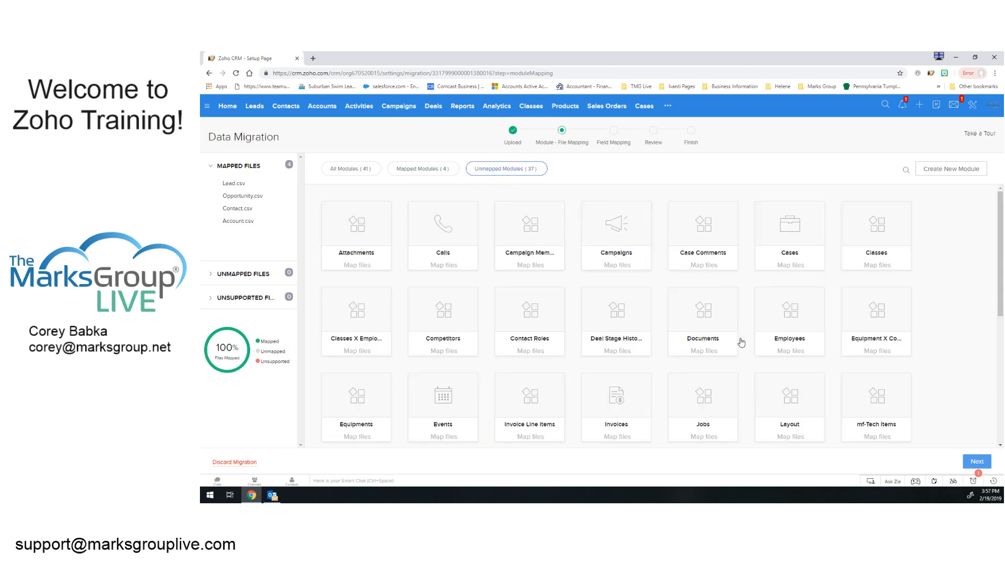
scroll(654, 335, "down", 5)
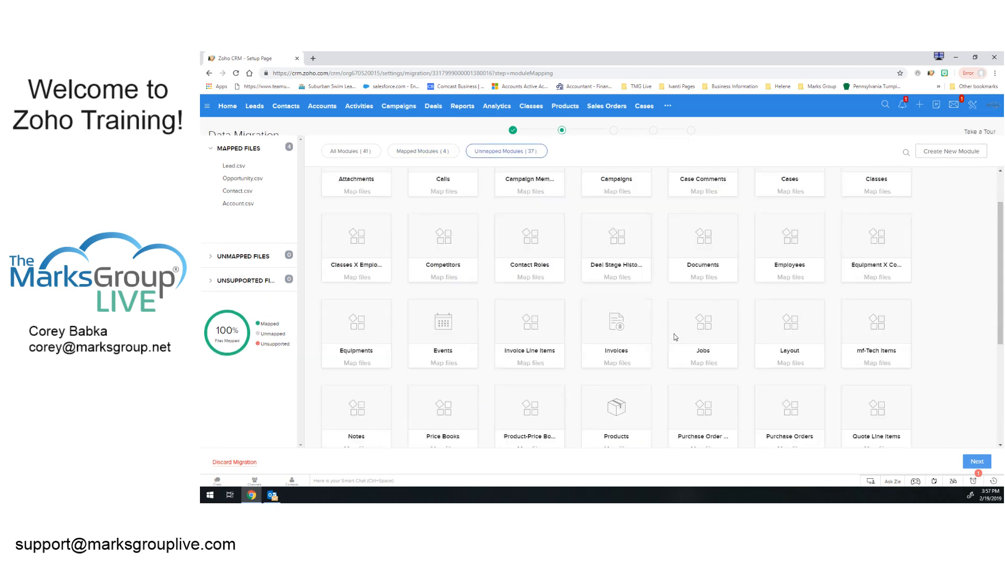
scroll(691, 298, "up", 5)
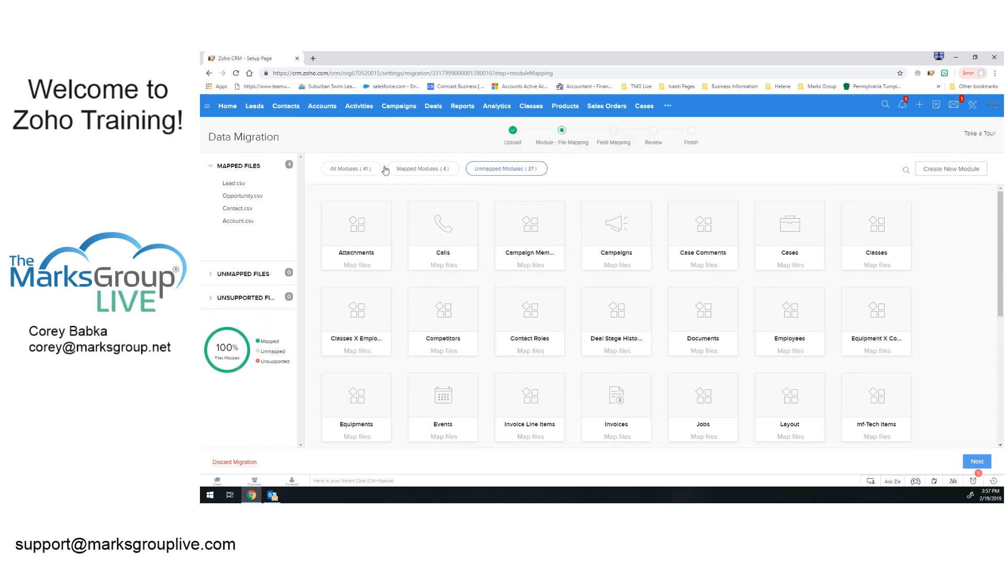
left_click(370, 168)
left_click(421, 171)
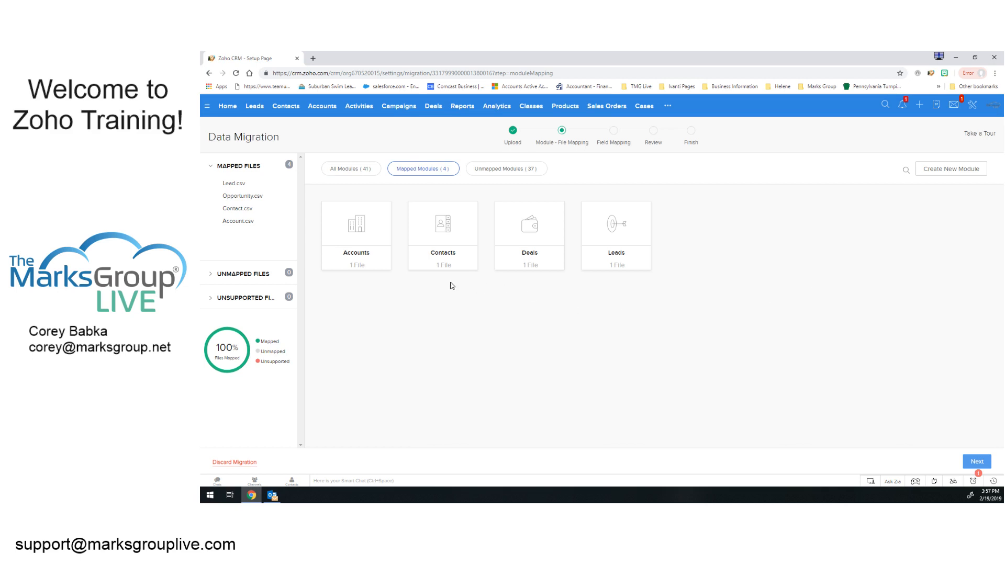
Examine the columns of the Account.csv records mapped to the Accounts module and close the preview
left_click(358, 268)
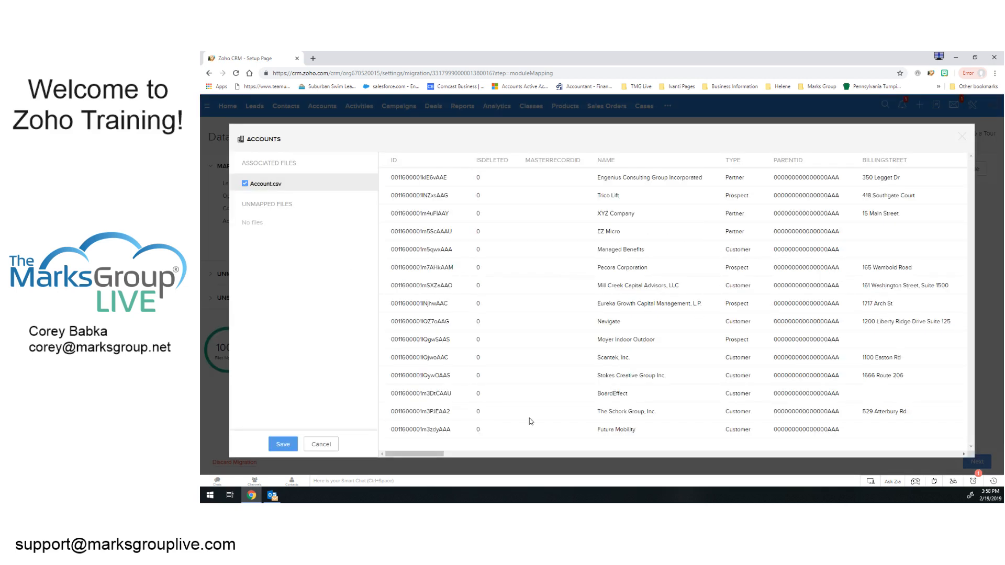
scroll(525, 429, "right", 10)
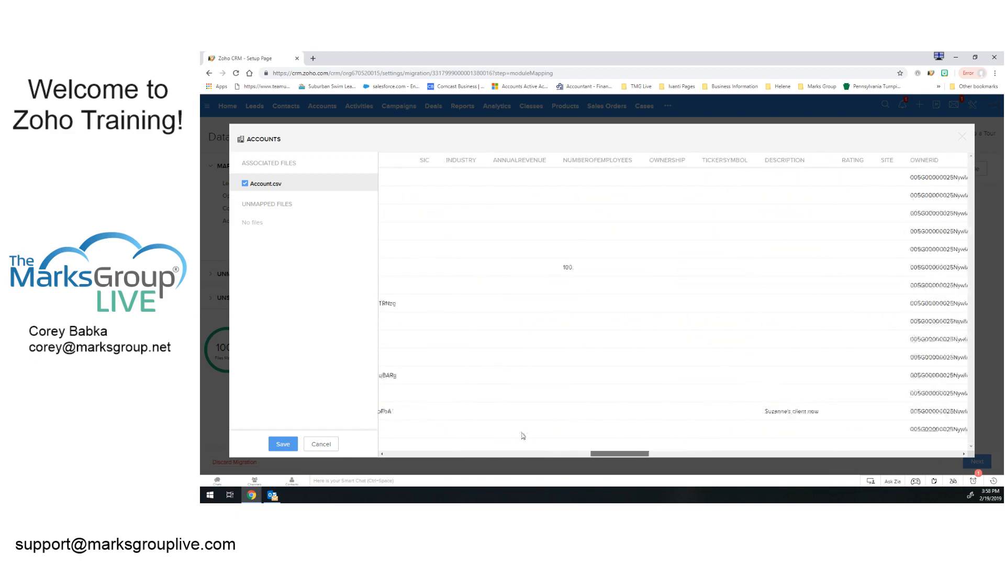
scroll(502, 366, "left", 8)
left_click(962, 137)
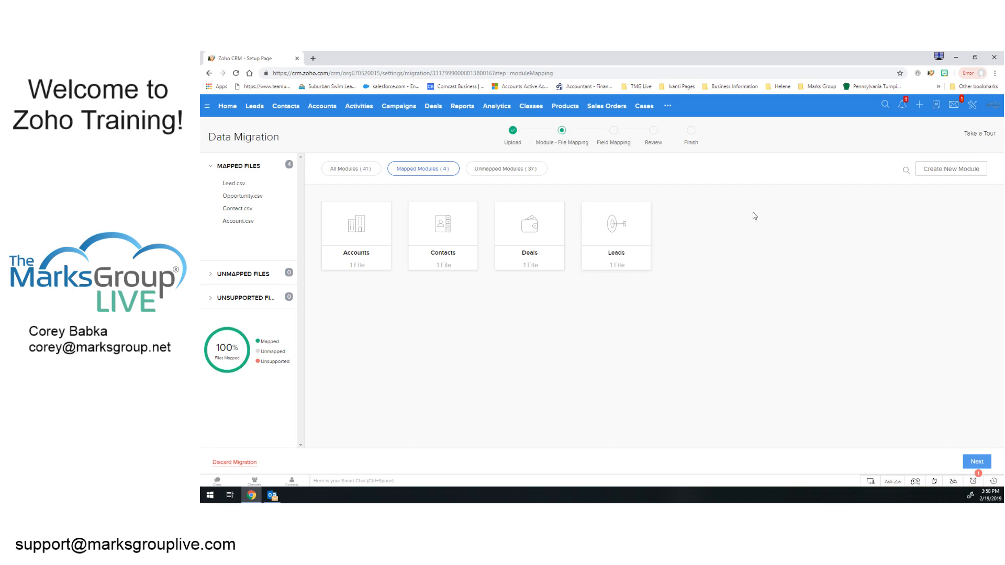
View the unmapped modules and the custom module creation form, closing the form without creating a module
left_click(518, 170)
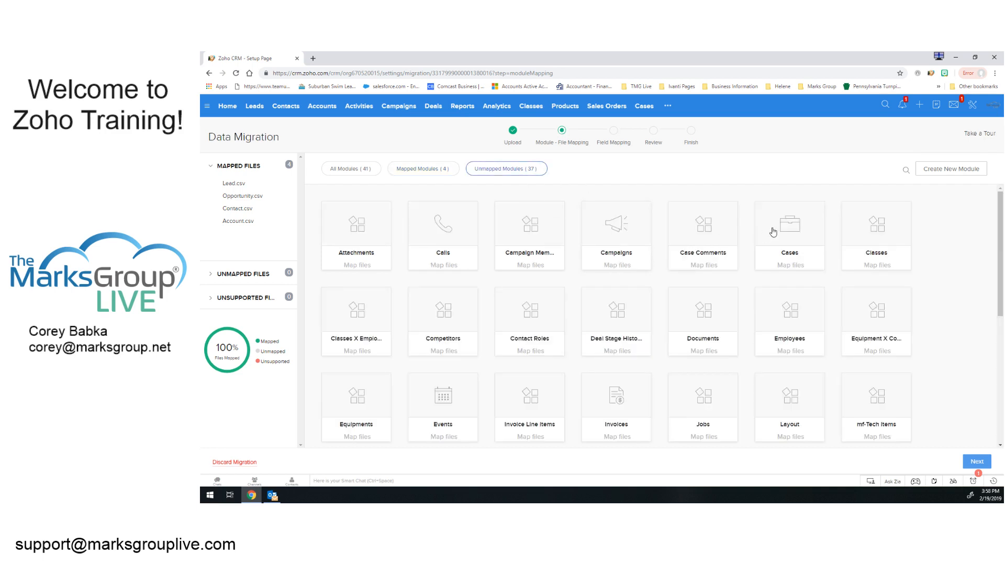
left_click(418, 168)
left_click(972, 173)
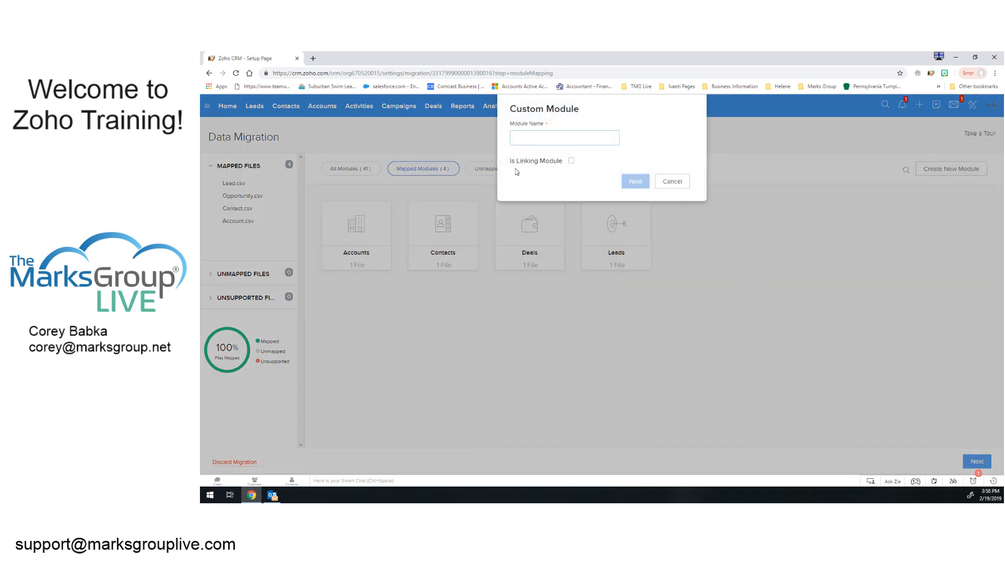
left_click(672, 181)
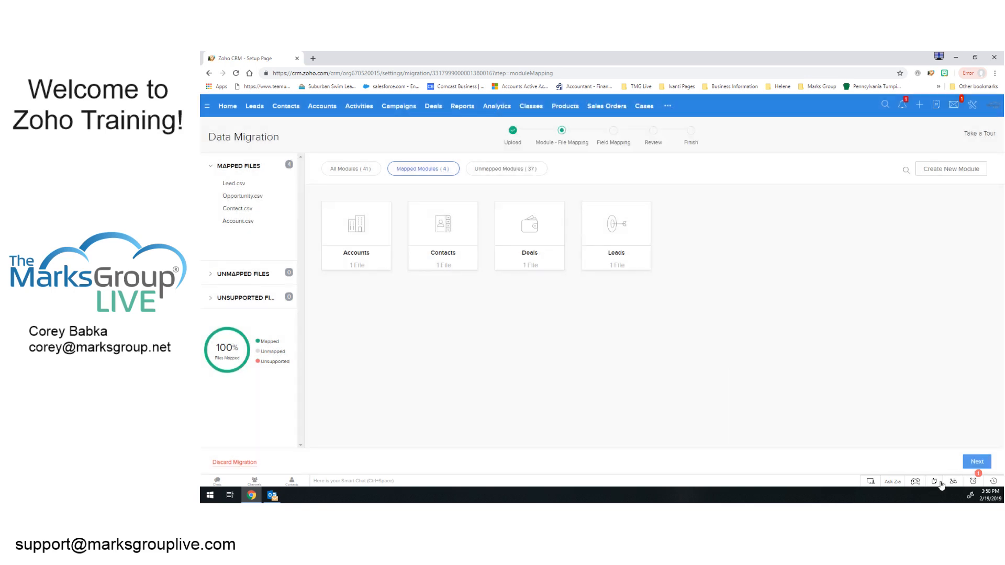
Proceed to field mapping and compare the mapped and unmapped fields of the Contacts module
left_click(977, 462)
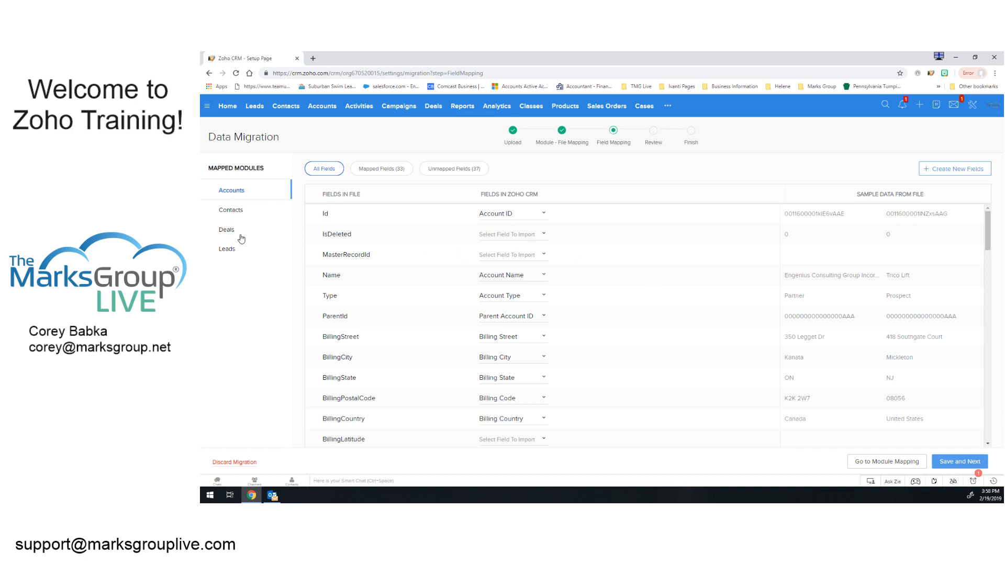
left_click(239, 211)
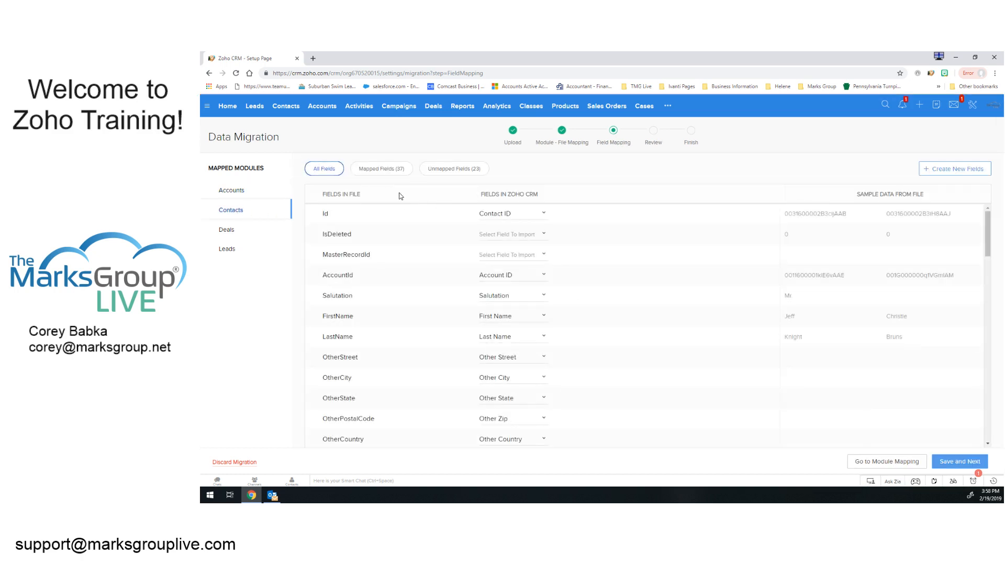
left_click(450, 169)
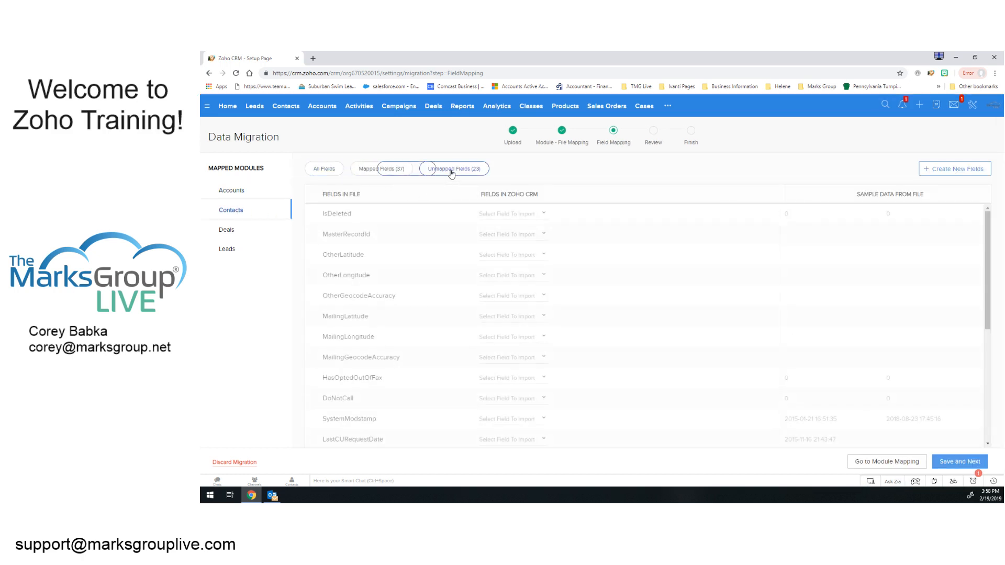
left_click(374, 170)
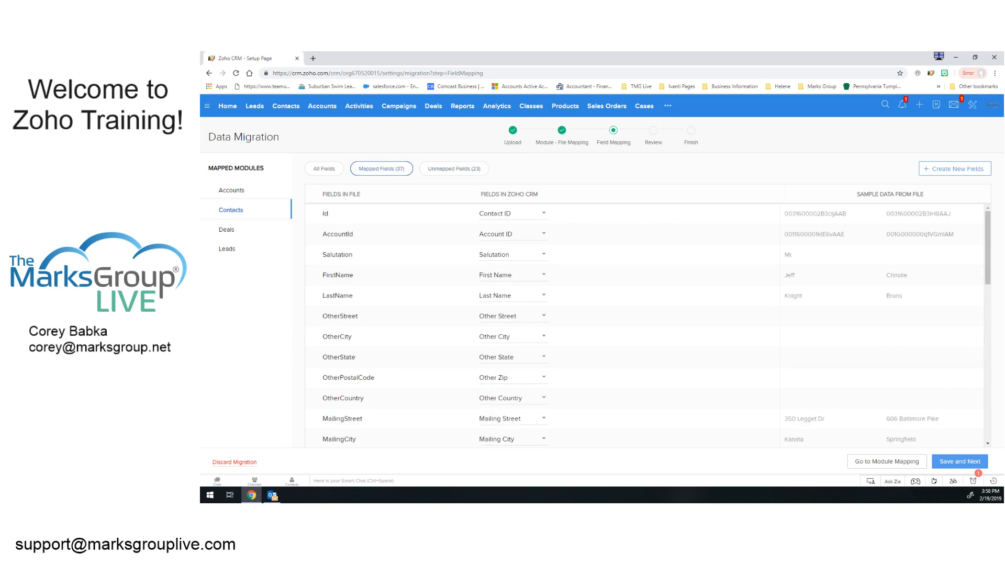
mouse_move(987, 233)
left_mouse_down()
mouse_move(1003, 388)
mouse_move(1003, 231)
left_mouse_up()
left_click(452, 169)
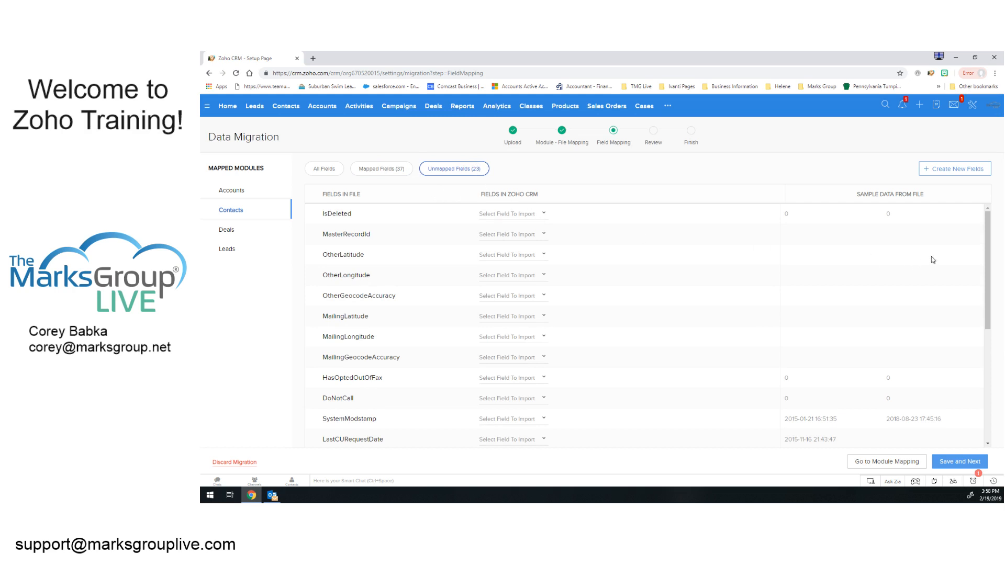
Examine the complete list of Contacts field mappings, including addresses, phone numbers, dates and owner fields
left_click(323, 169)
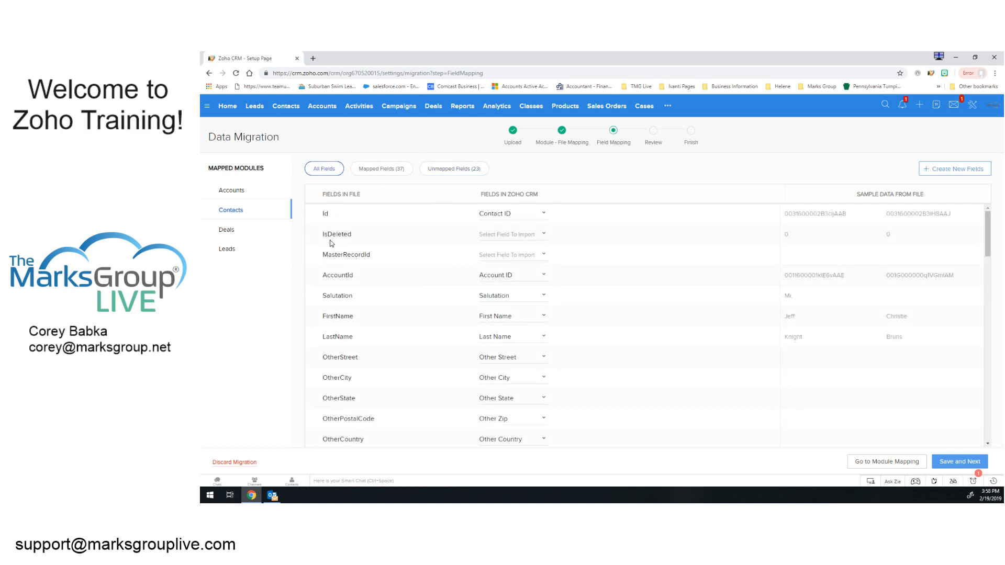
scroll(389, 309, "down", 2)
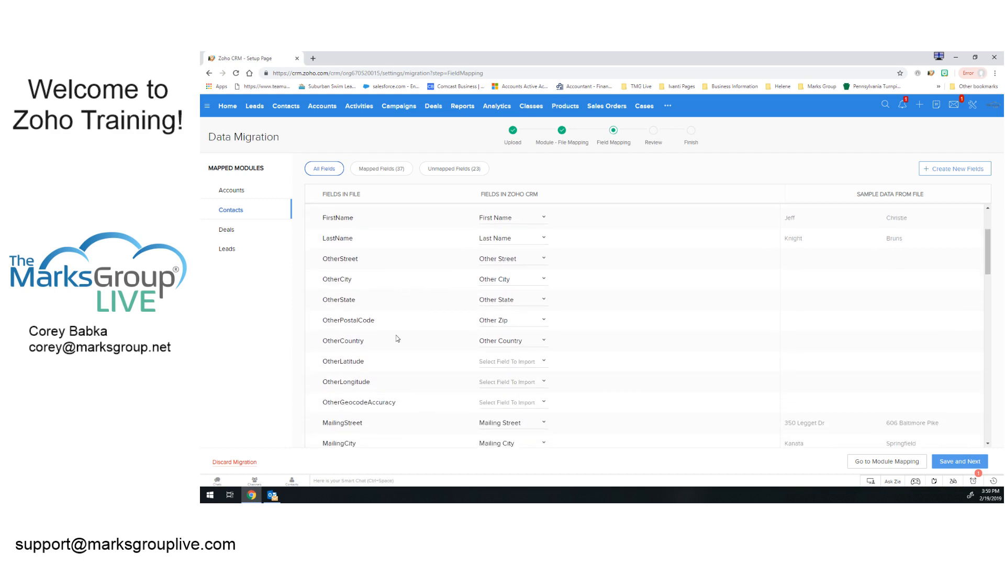
scroll(388, 335, "down", 2)
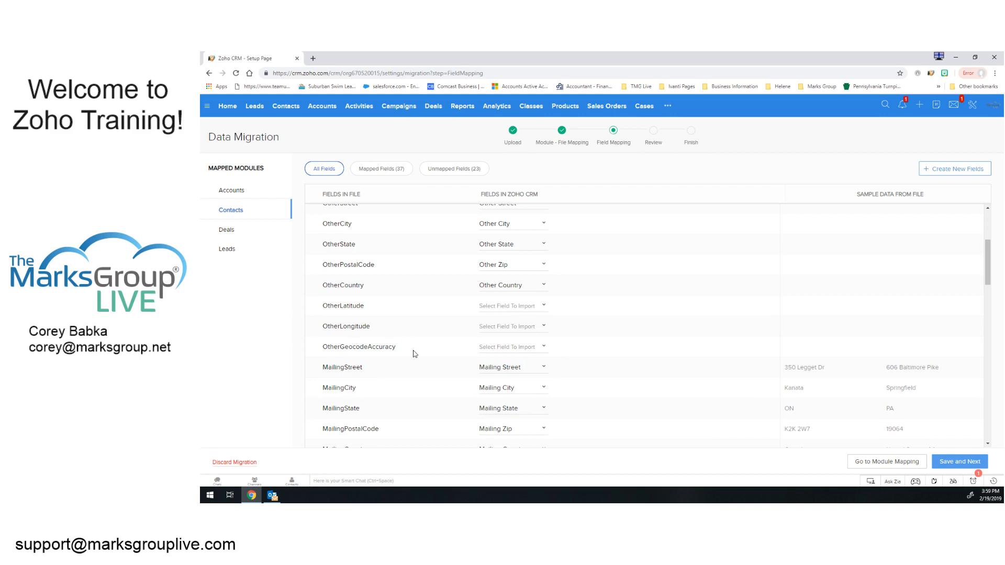
scroll(413, 354, "down", 5)
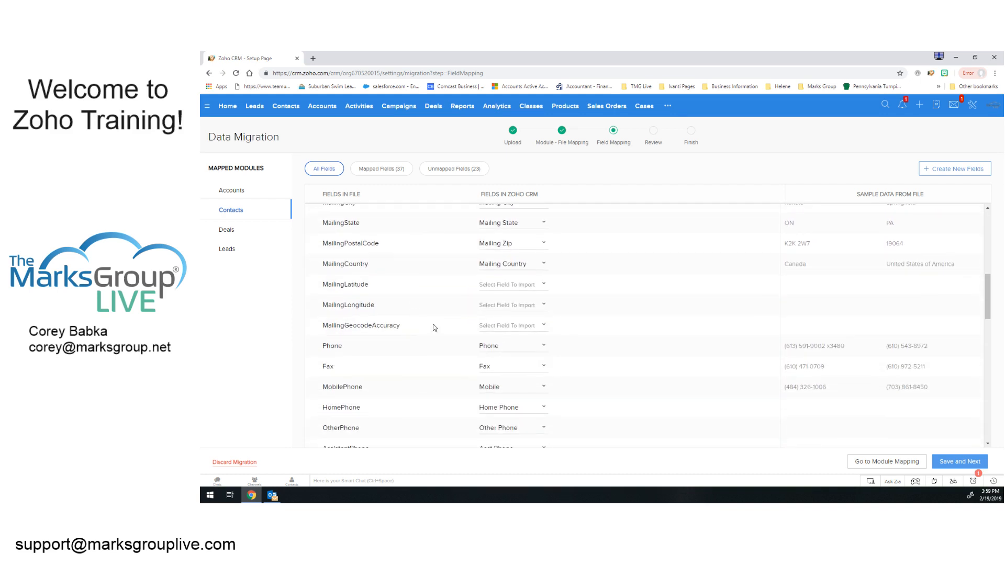
scroll(433, 322, "down", 3)
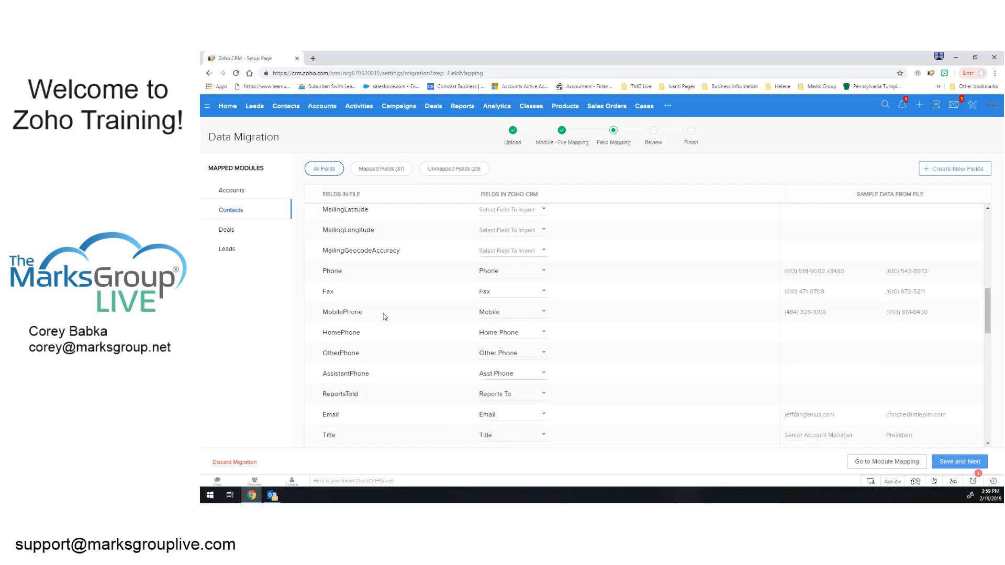
scroll(386, 308, "down", 2)
scroll(397, 348, "down", 4)
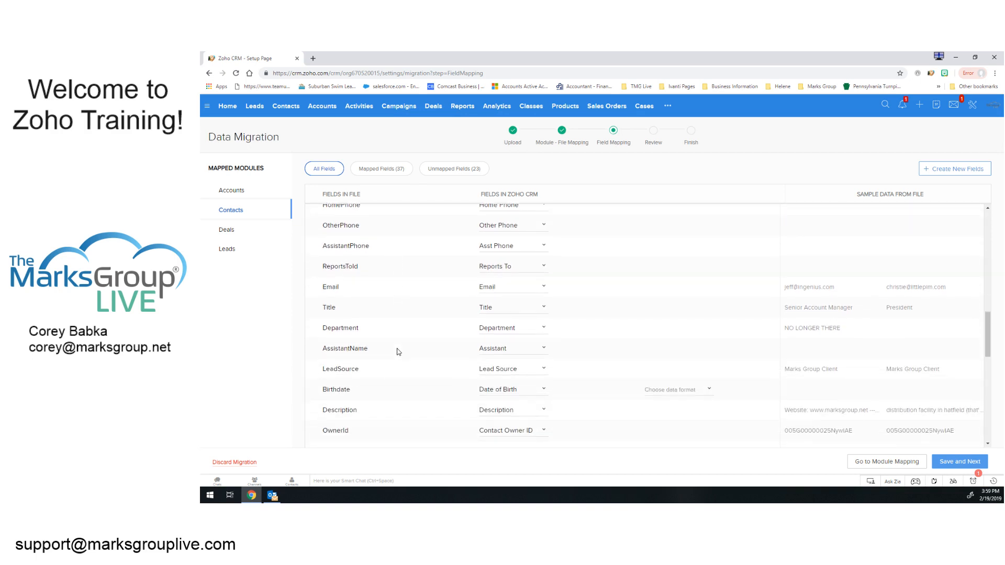
scroll(401, 346, "down", 5)
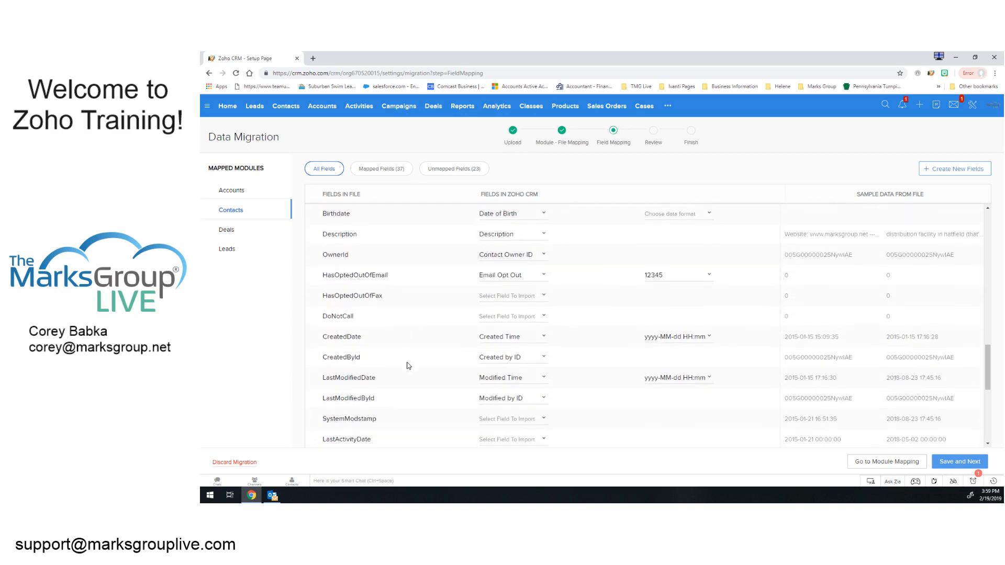
scroll(407, 366, "down", 5)
Open the Deals module's field mappings at the ExpectedRevenue field
left_click(246, 231)
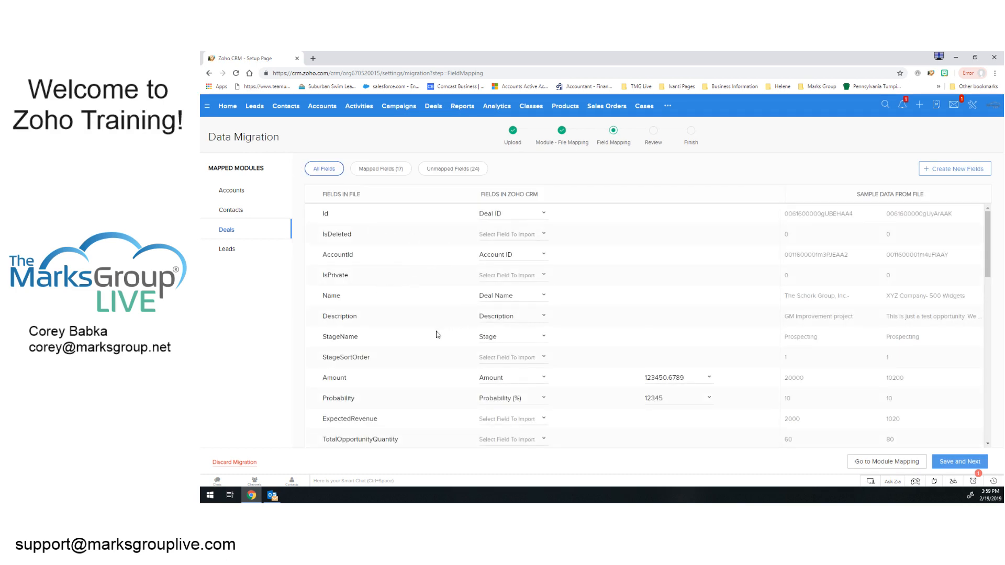
scroll(434, 331, "down", 3)
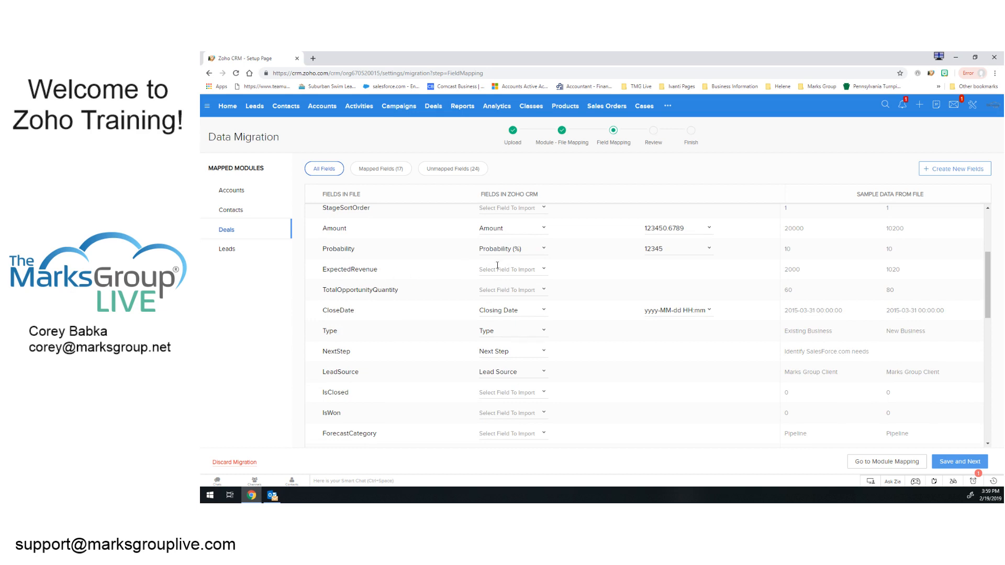
Try to map the ExpectedRevenue file field to the already used Amount field, confirming the remapping
left_click(544, 270)
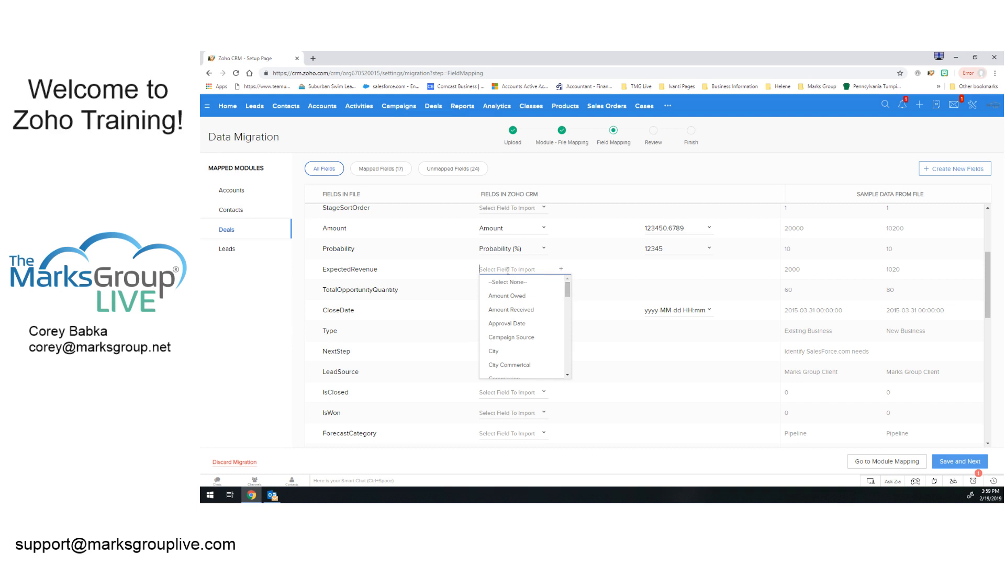
type("amount")
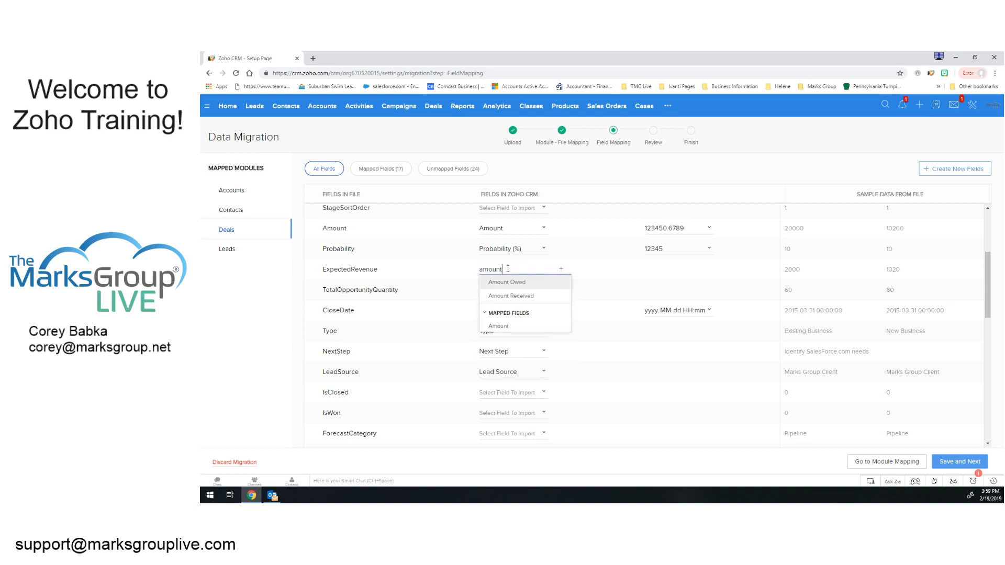
left_click(499, 327)
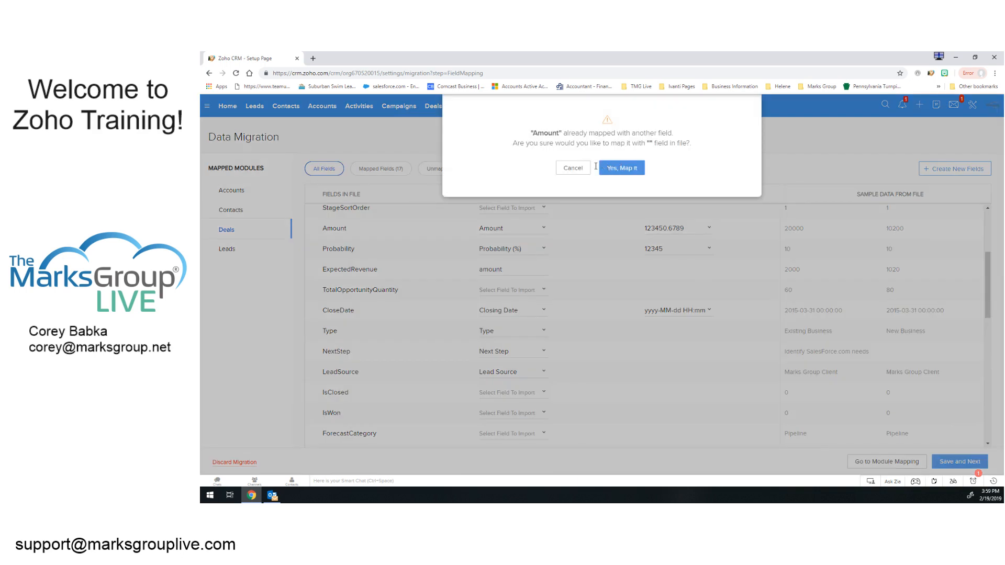
left_click(620, 169)
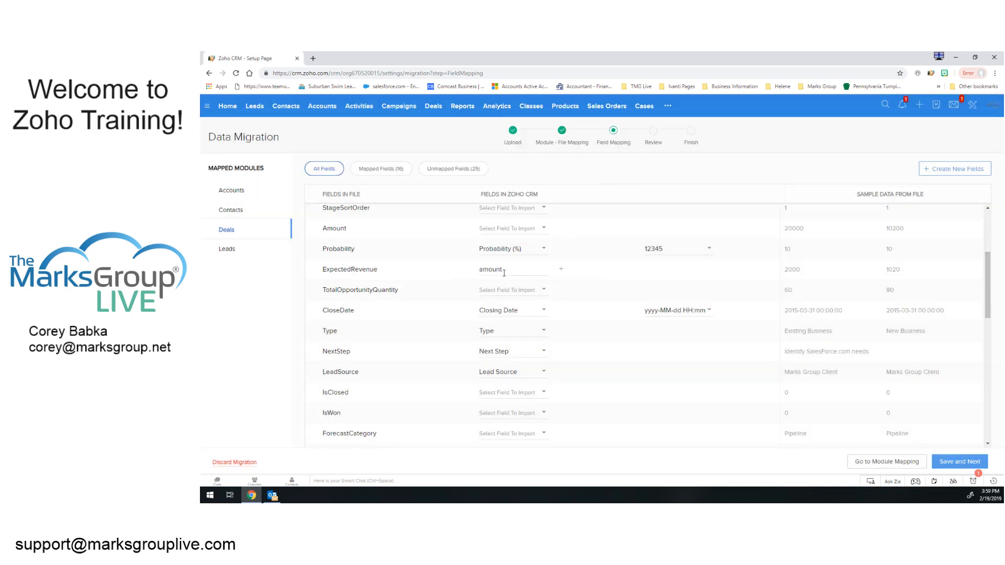
Search the available CRM fields for "expe" and "reve" to match ExpectedRevenue, leaving that field unmapped
left_click(549, 270)
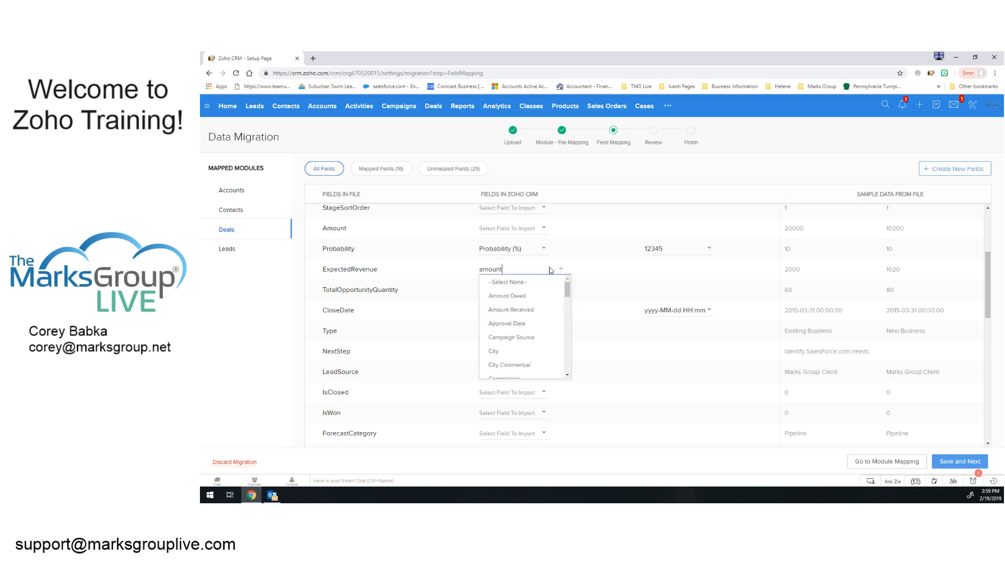
left_click_drag(569, 294, 569, 319)
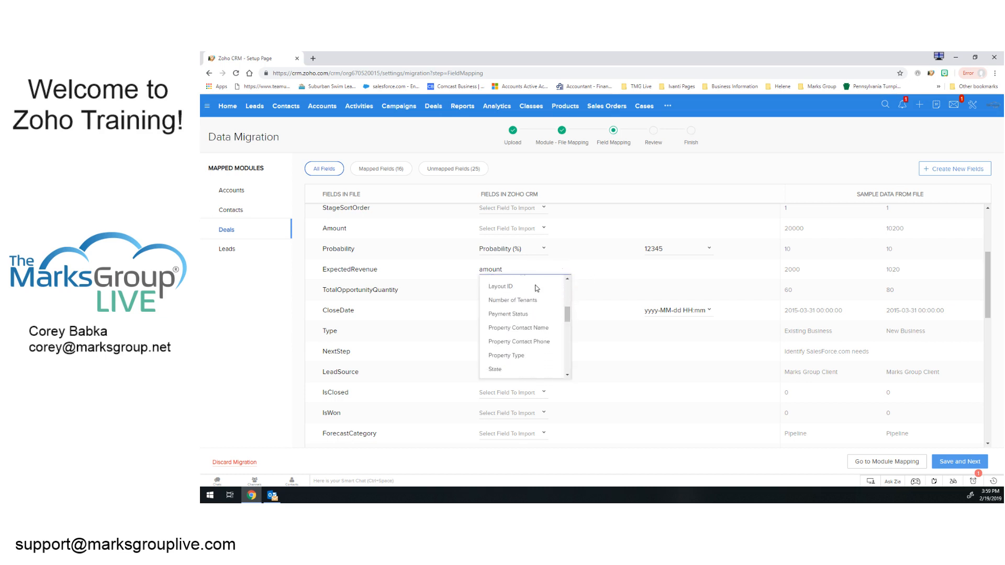
left_click_drag(510, 269, 453, 269)
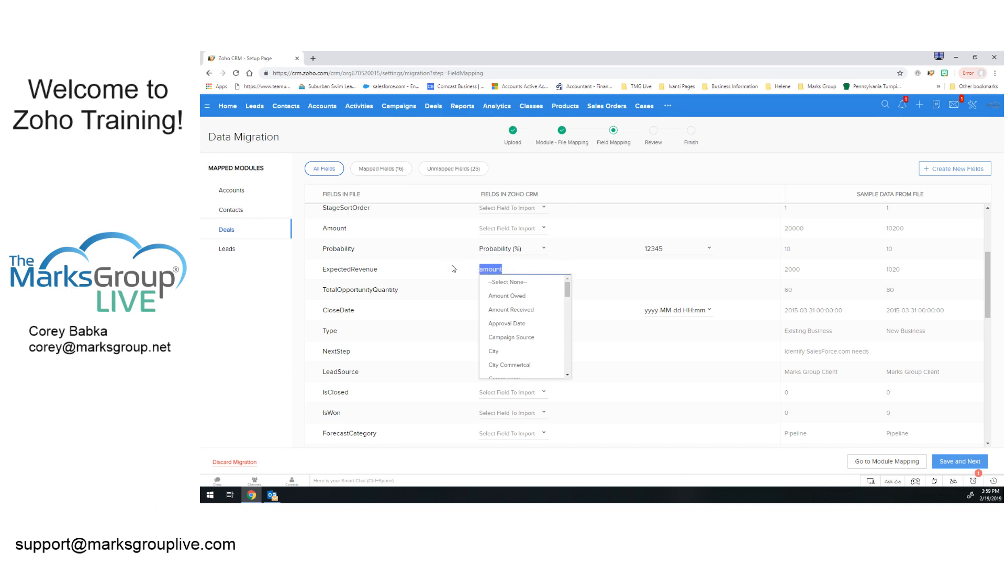
type("expe")
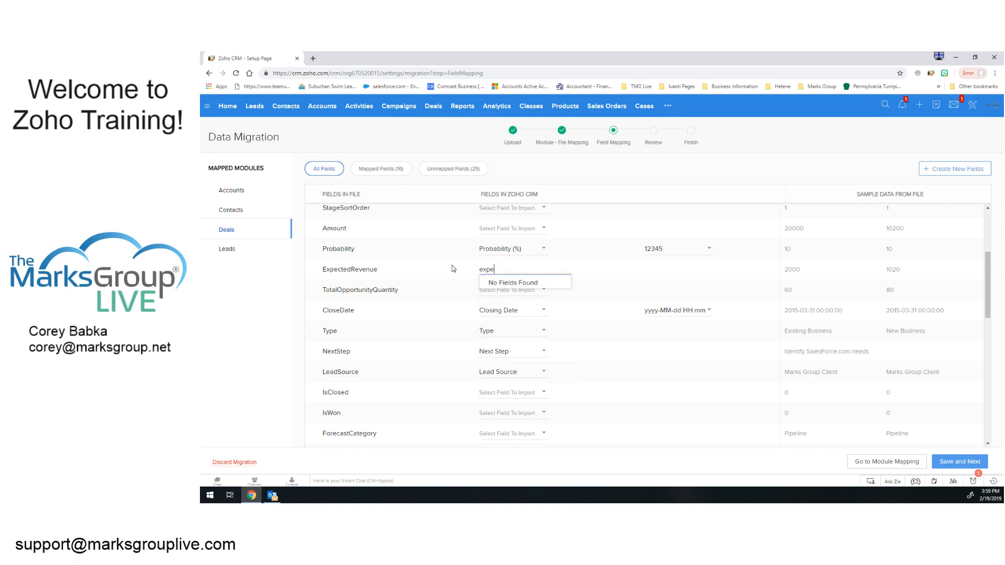
key("BackSpace")
type("reve")
key("BackSpace")
key("BackSpace")
key("BackSpace")
key("BackSpace")
left_click(640, 270)
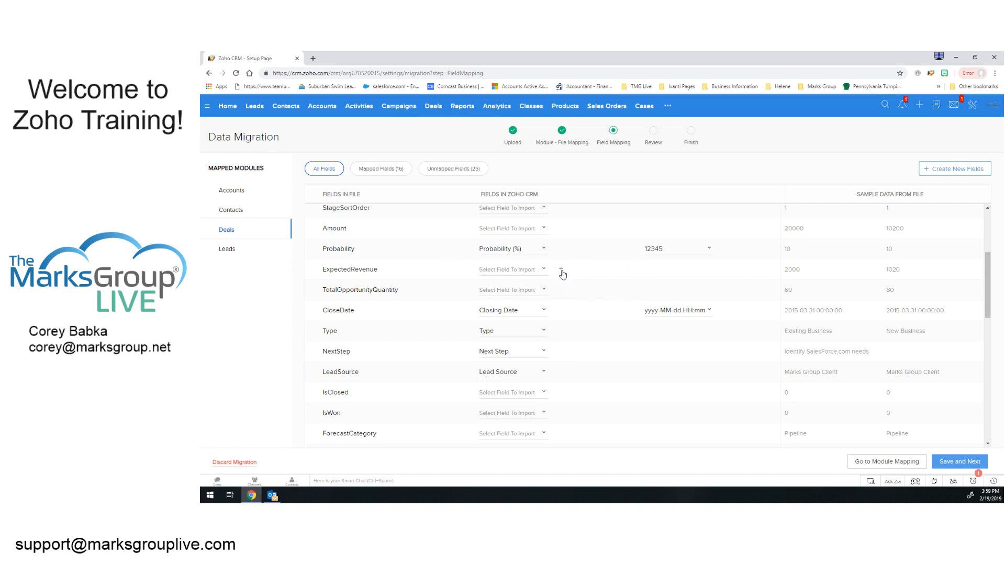
Add a second target field to the ExpectedRevenue mapping and remove it again
left_click(562, 271)
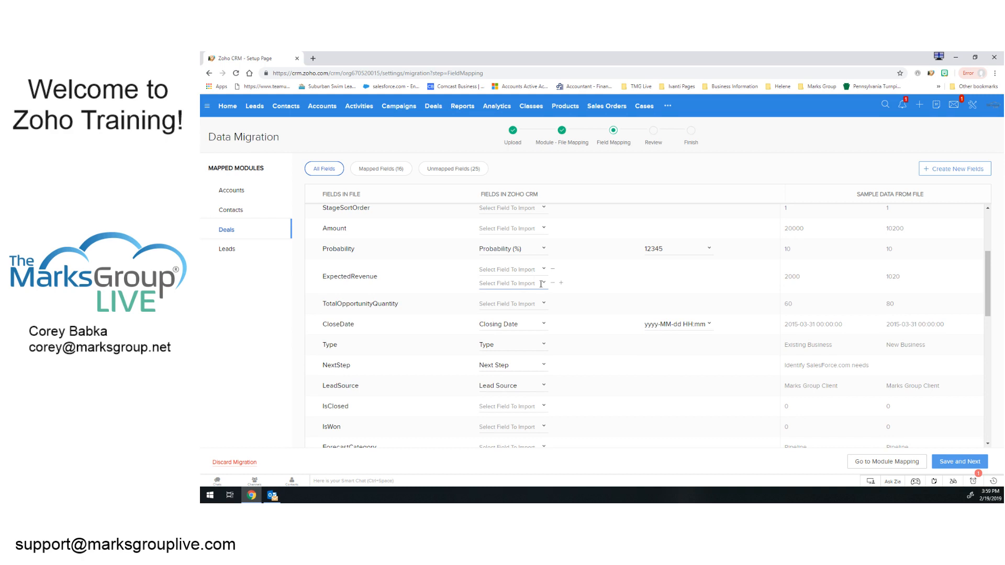
left_click(553, 284)
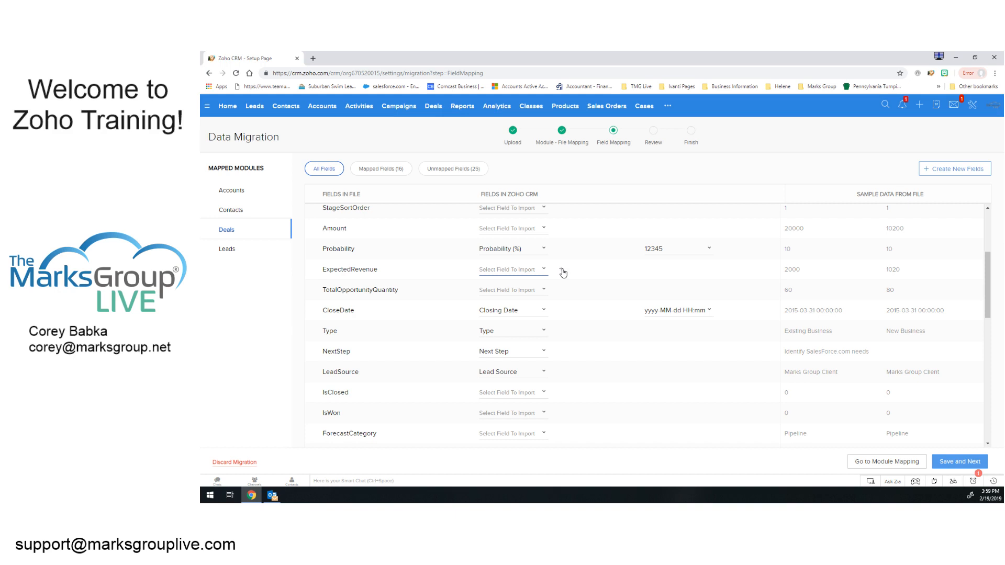
Map the Amount file field of the Deals module back to the CRM's Amount field
scroll(619, 279, "up", 3)
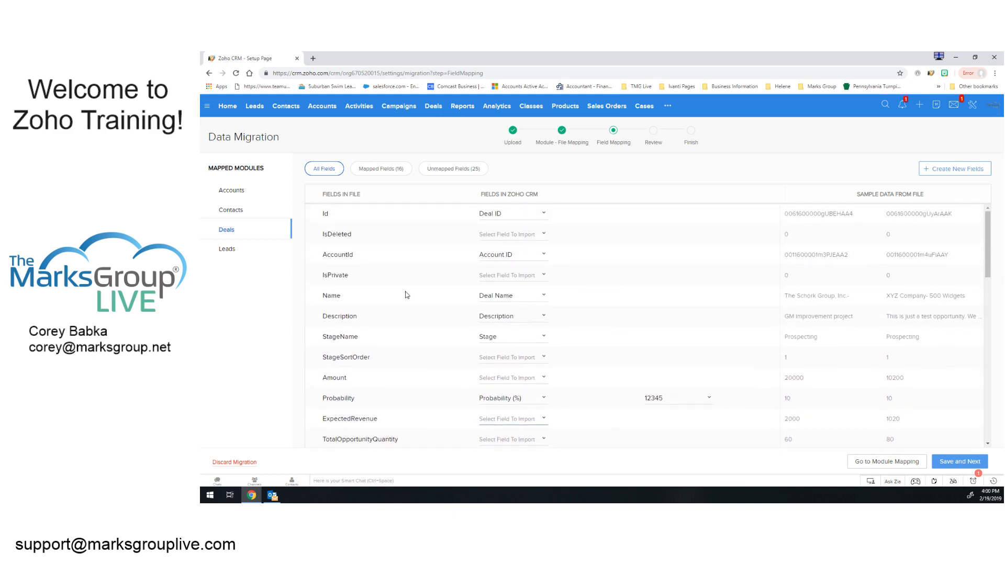
scroll(407, 295, "down", 1)
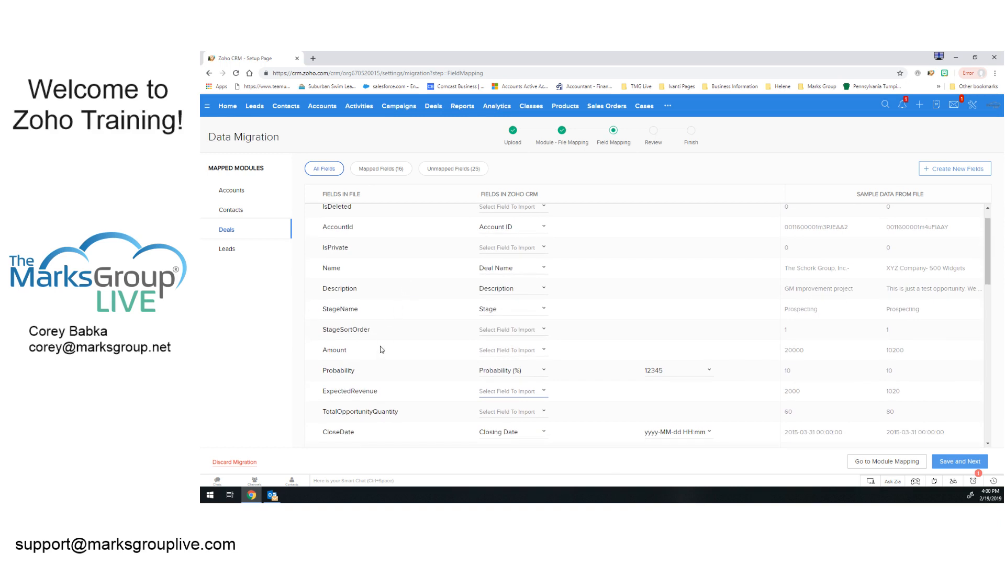
left_click(544, 351)
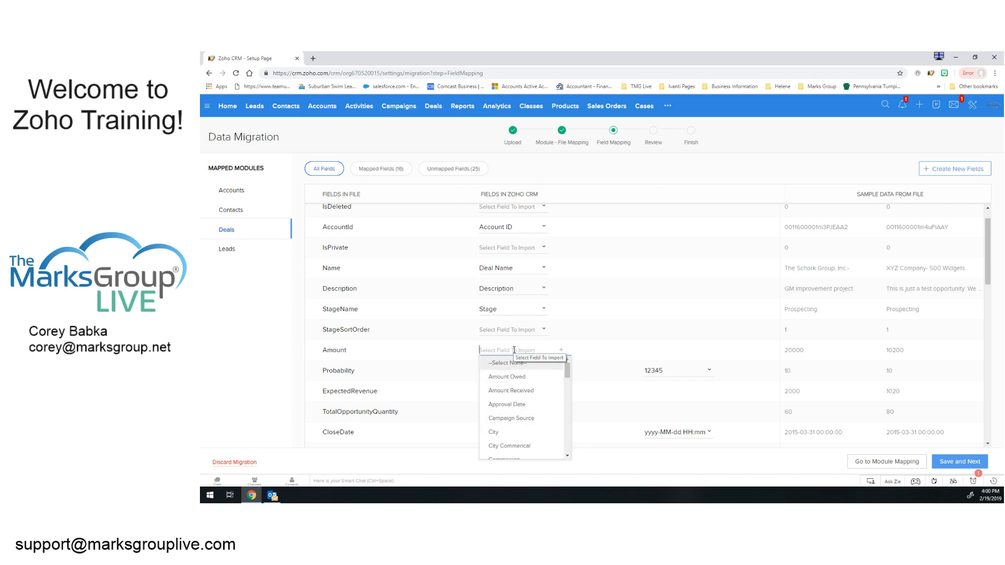
type("amount")
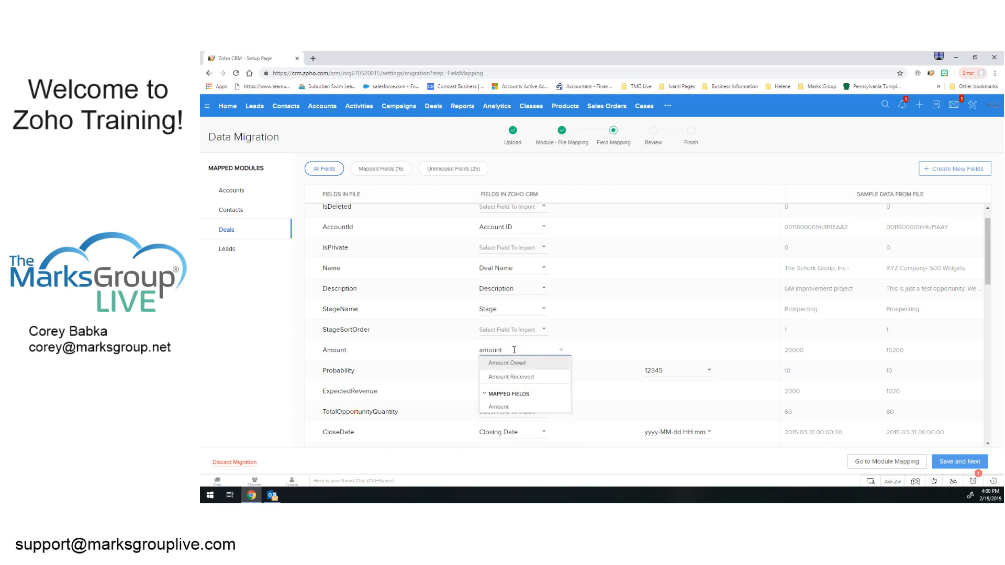
left_click(498, 407)
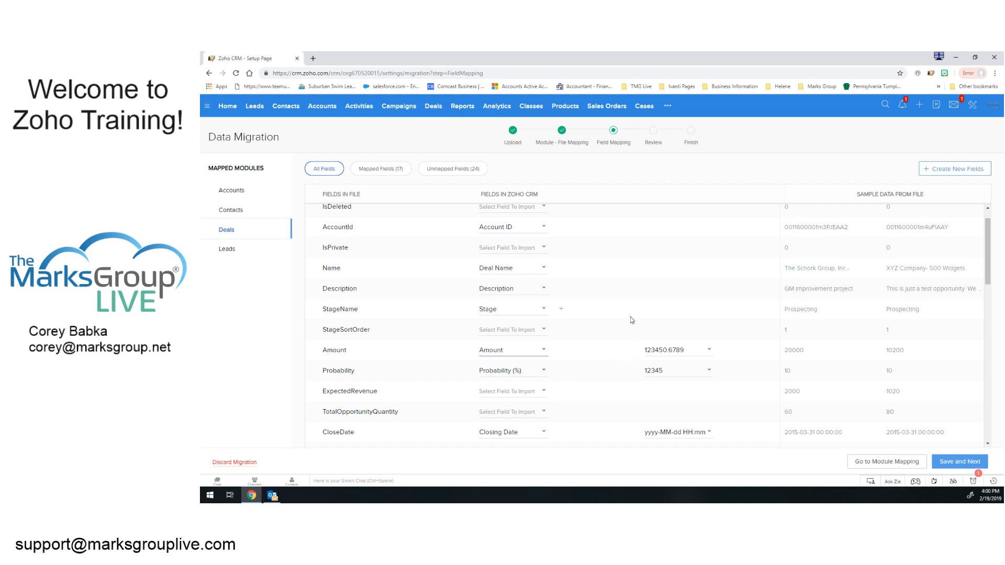
Review the Deals module's field mappings, checking all fields, the unmapped ones and the mapped ones
scroll(628, 318, "down", 3)
scroll(603, 310, "down", 5)
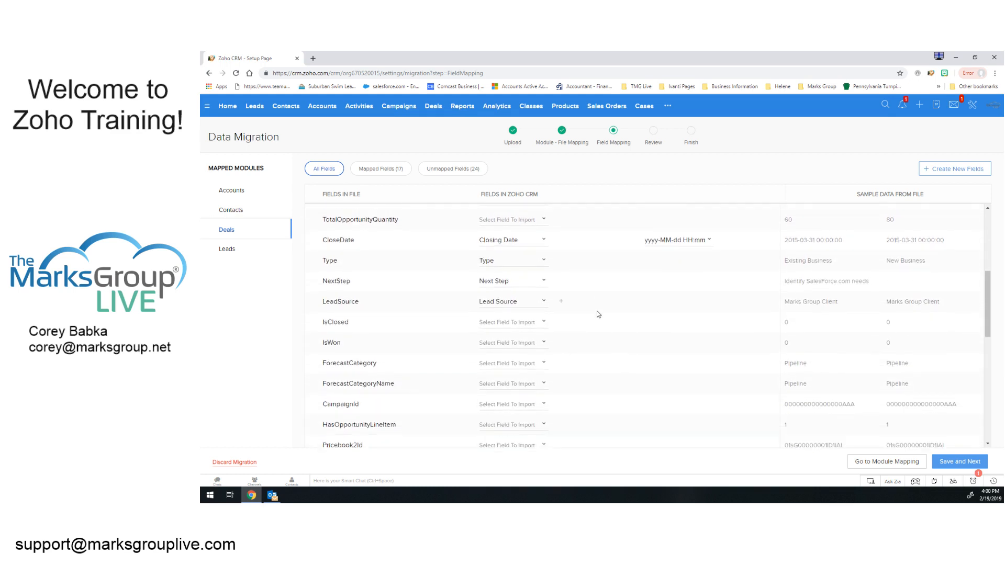
scroll(586, 323, "down", 4)
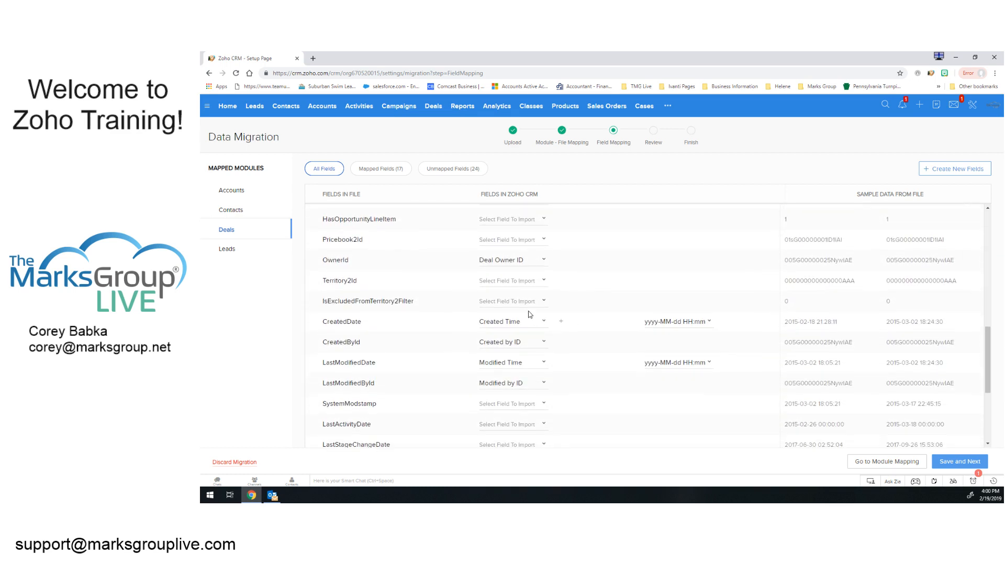
scroll(513, 341, "up", 12)
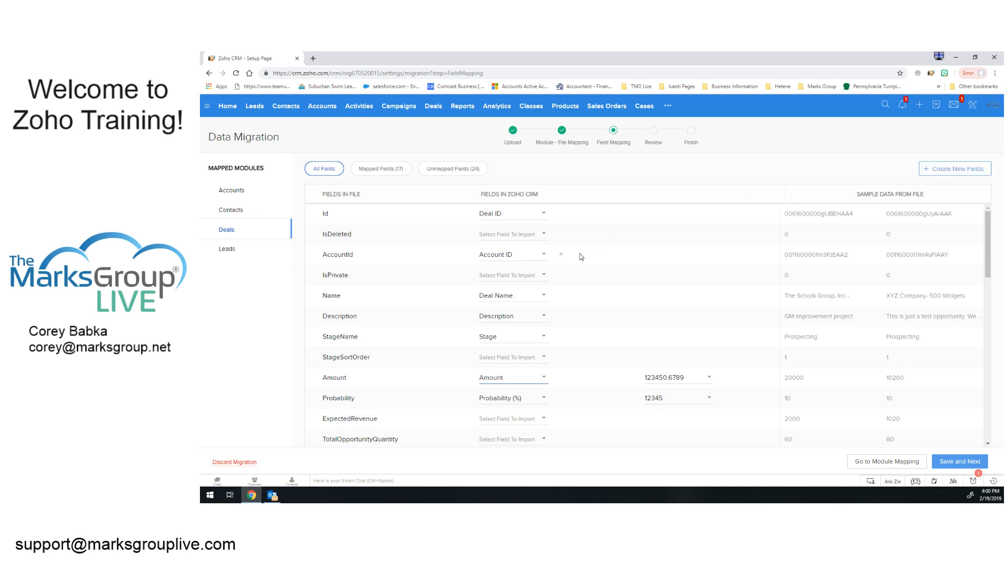
left_click(442, 169)
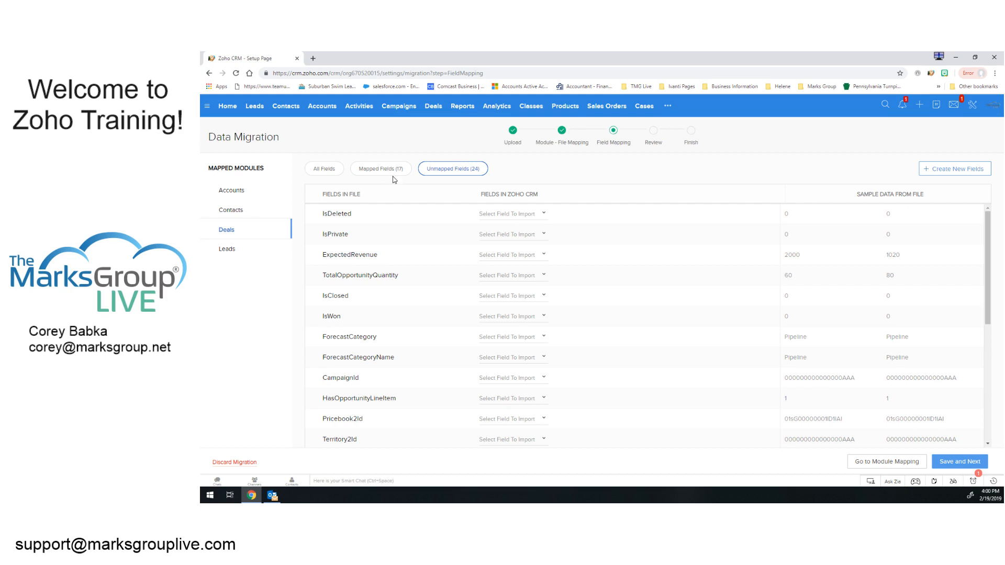
left_click(373, 170)
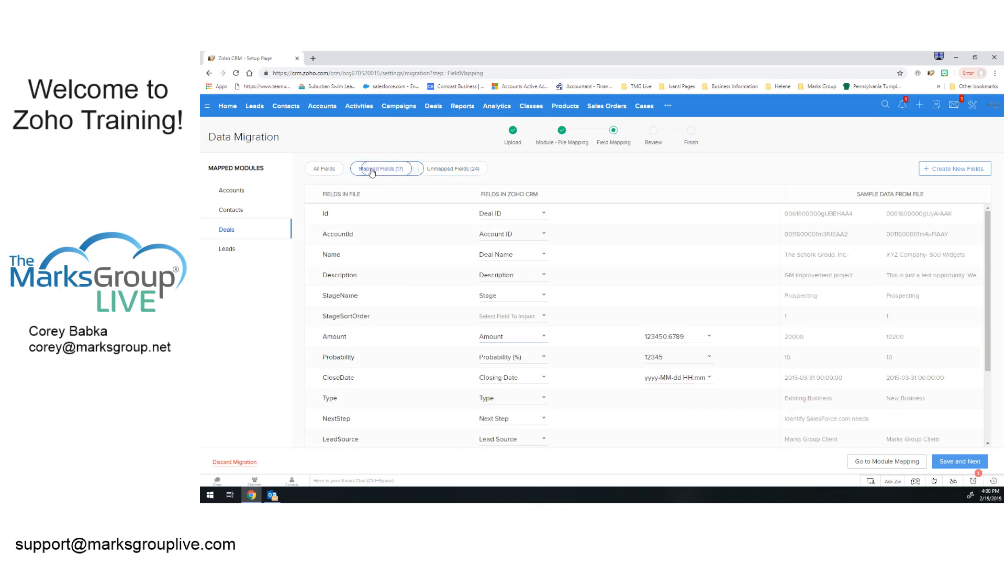
Save the edited Deals field mapping when switching to Leads, and save the Leads field mapping as well
left_click(229, 250)
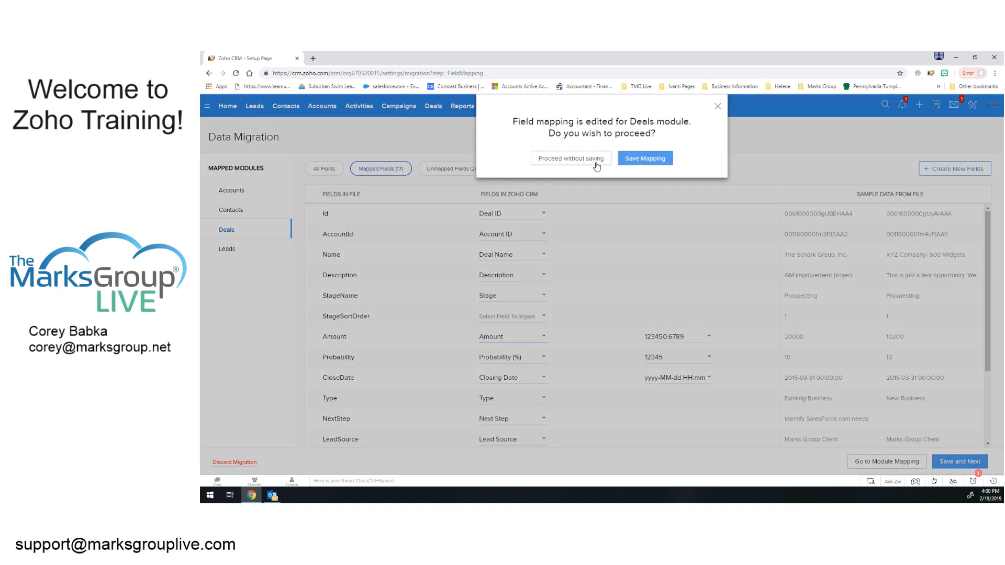
left_click(638, 159)
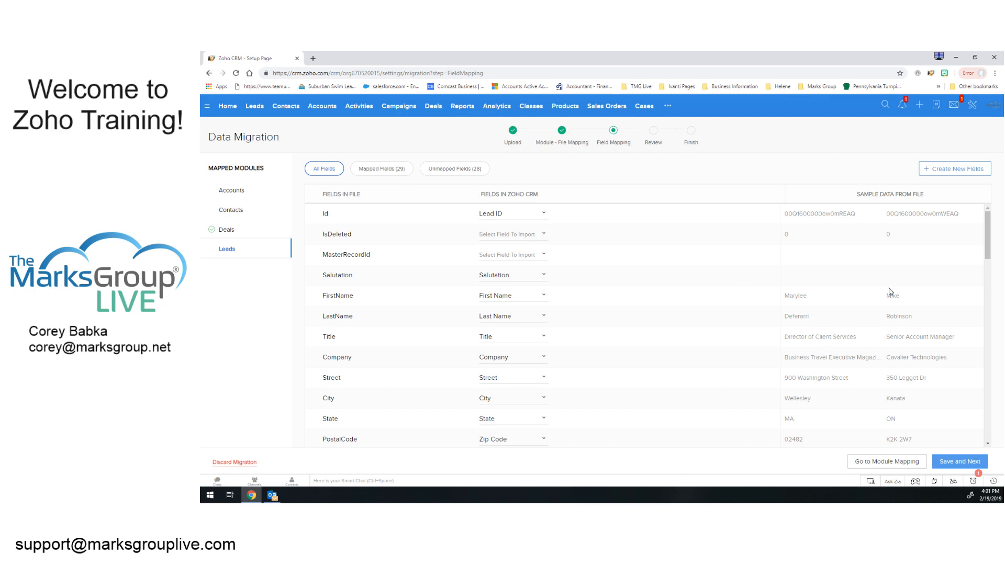
left_click(957, 464)
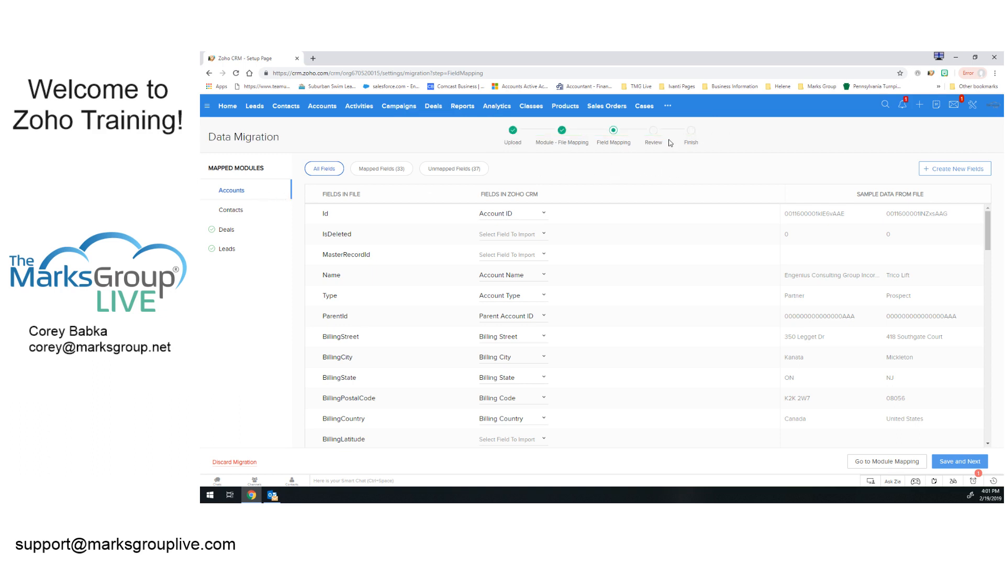
In the Contacts module, set the Birthdate field's date format to yyyy-MM-dd and save the mapping
left_click(244, 212)
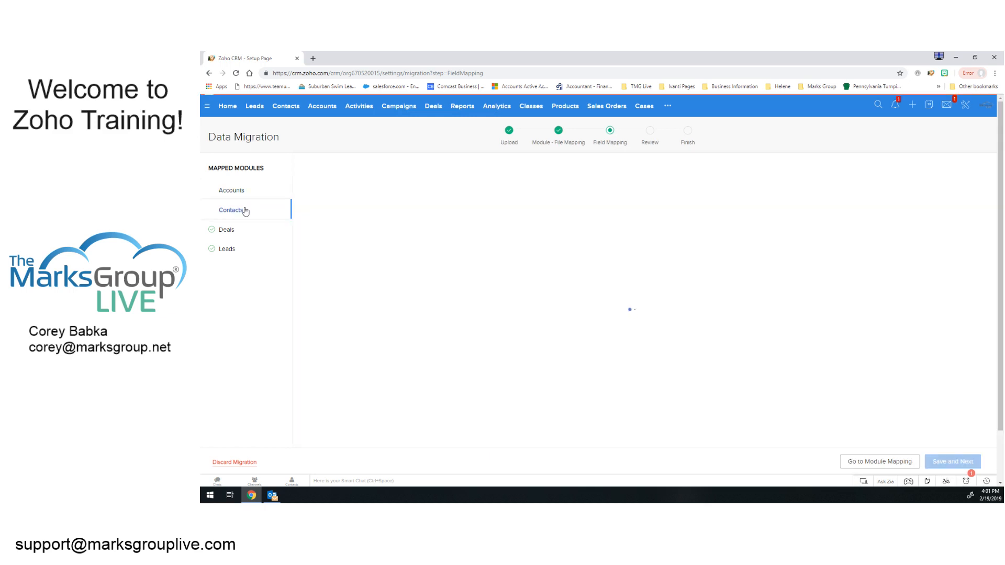
left_click(244, 209)
left_click(952, 462)
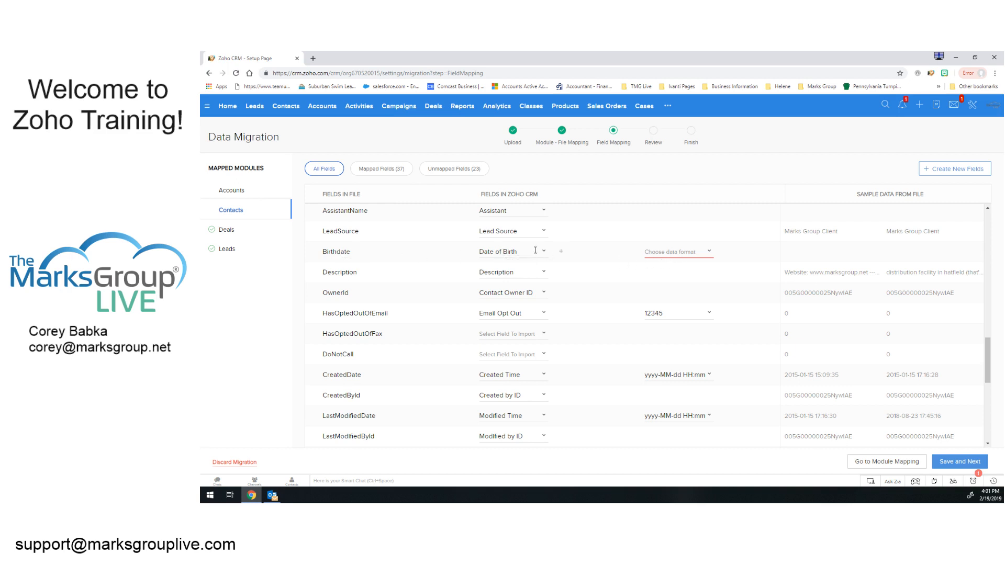
left_click(710, 252)
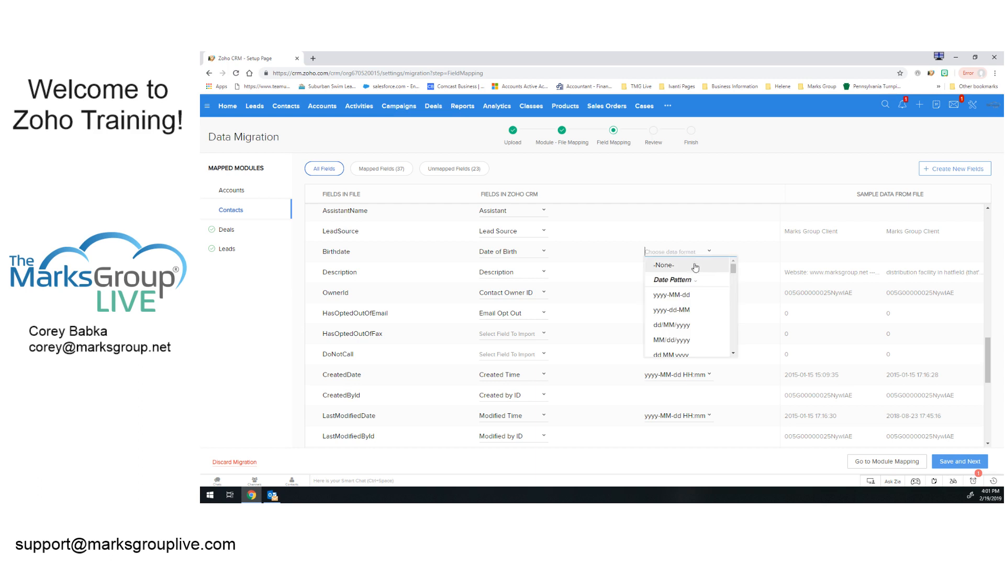
left_click(677, 296)
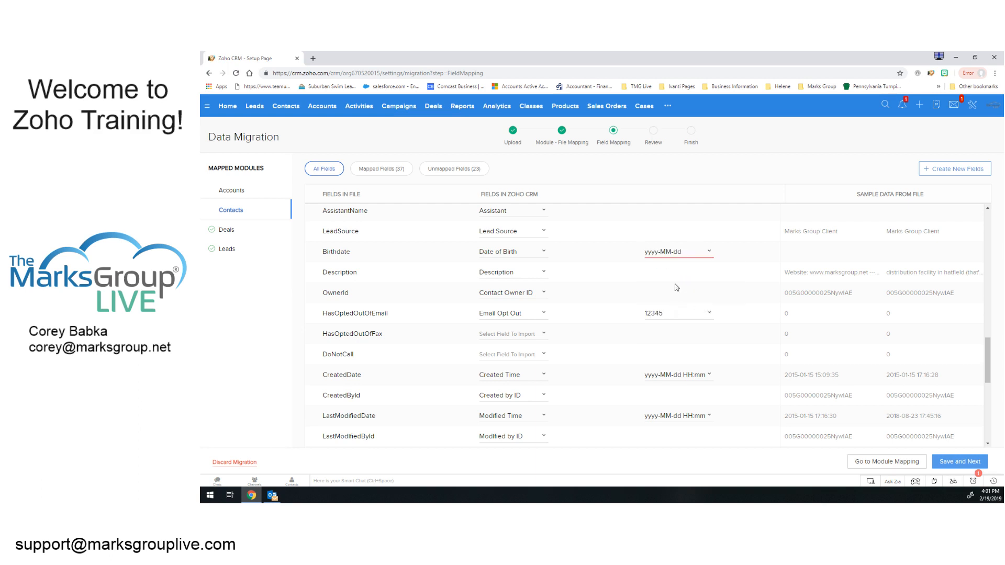
left_click(951, 463)
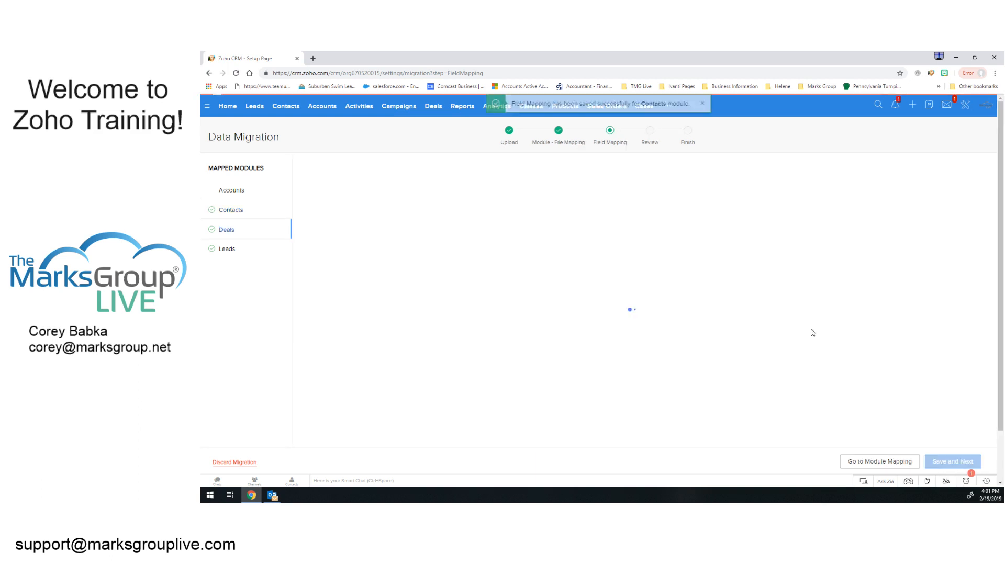
Save the Accounts field mapping and proceed to the migration review
left_click(233, 191)
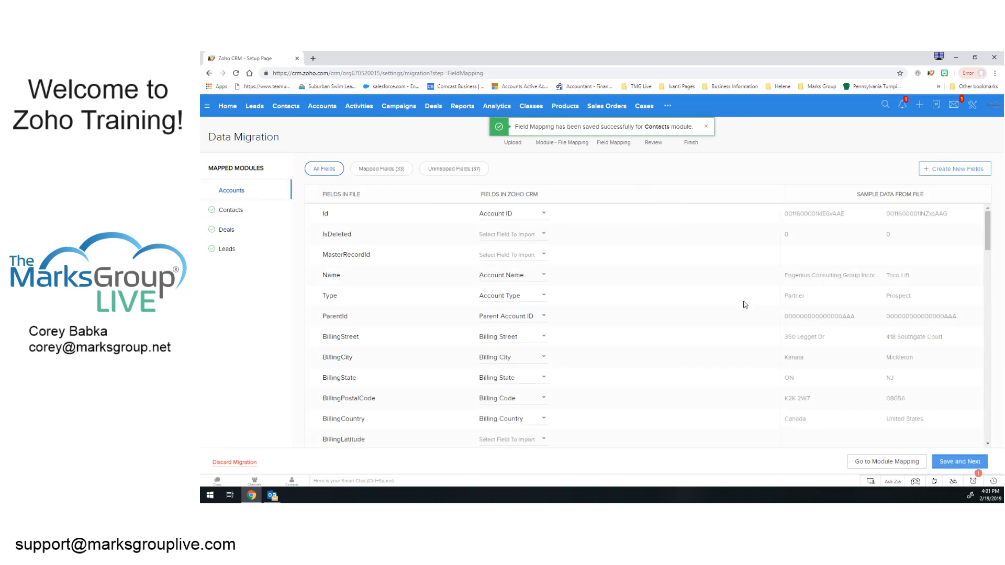
left_click(952, 464)
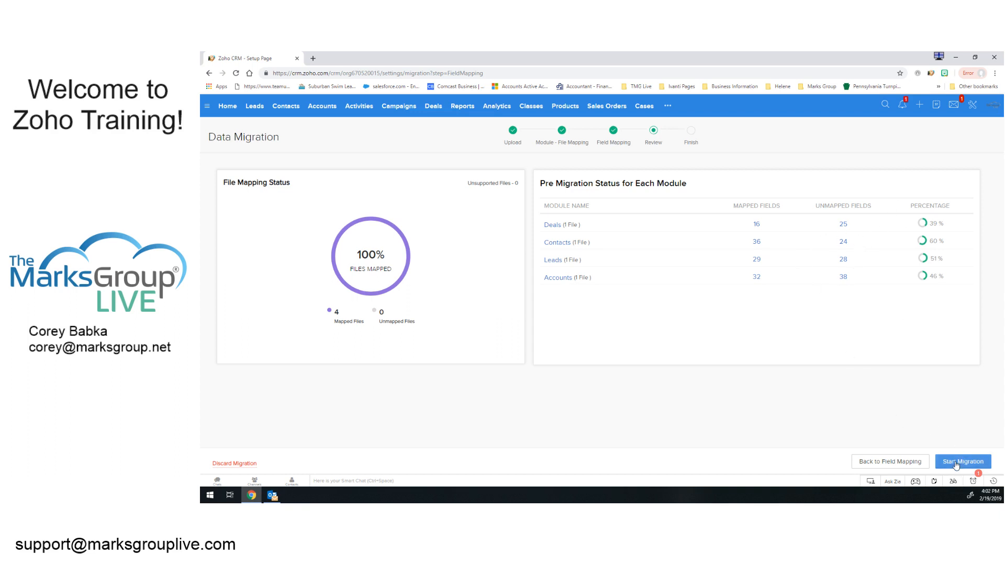
Discard the reviewed migration and begin a new one with Other CRM as the source system
left_click(244, 464)
left_click(622, 158)
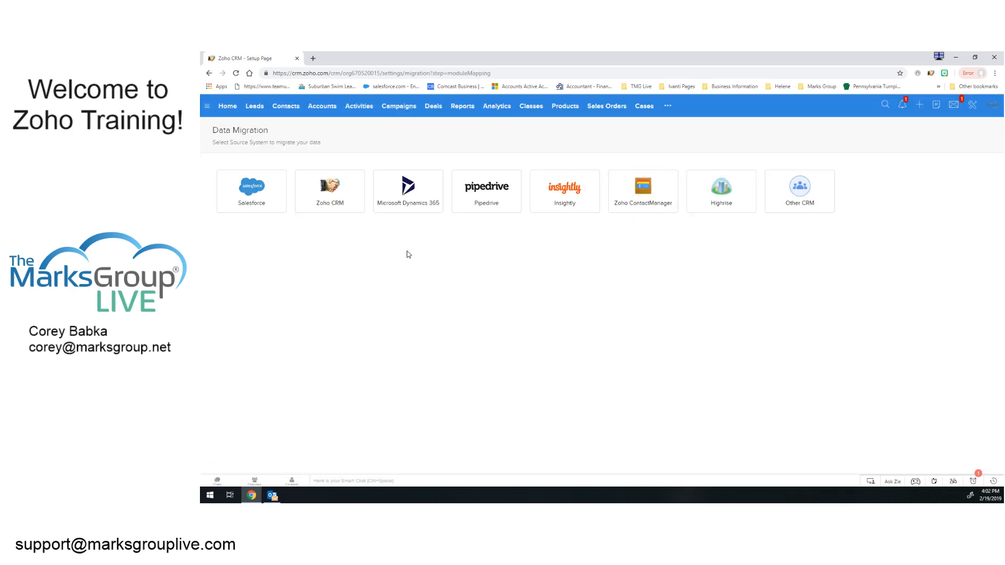
left_click(804, 193)
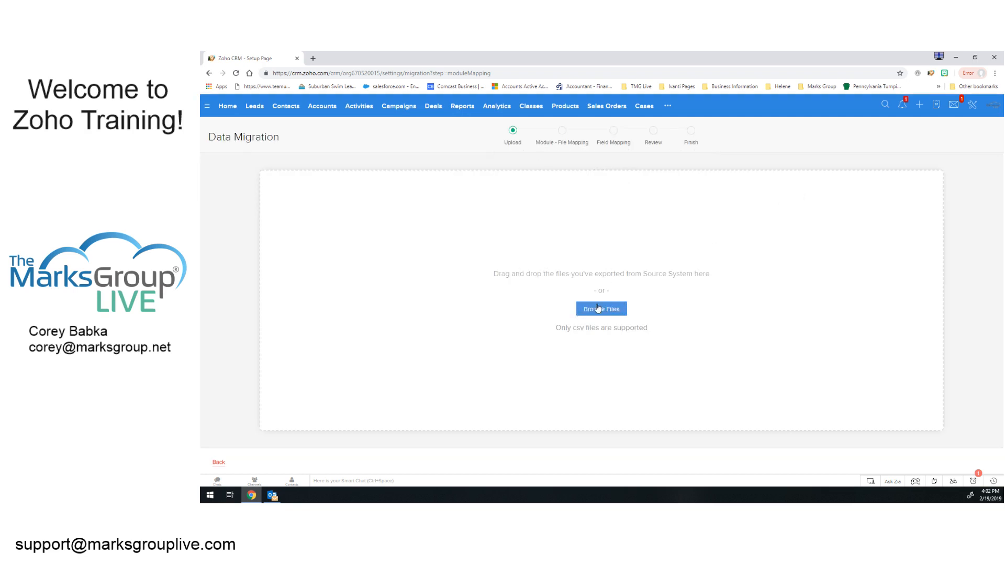